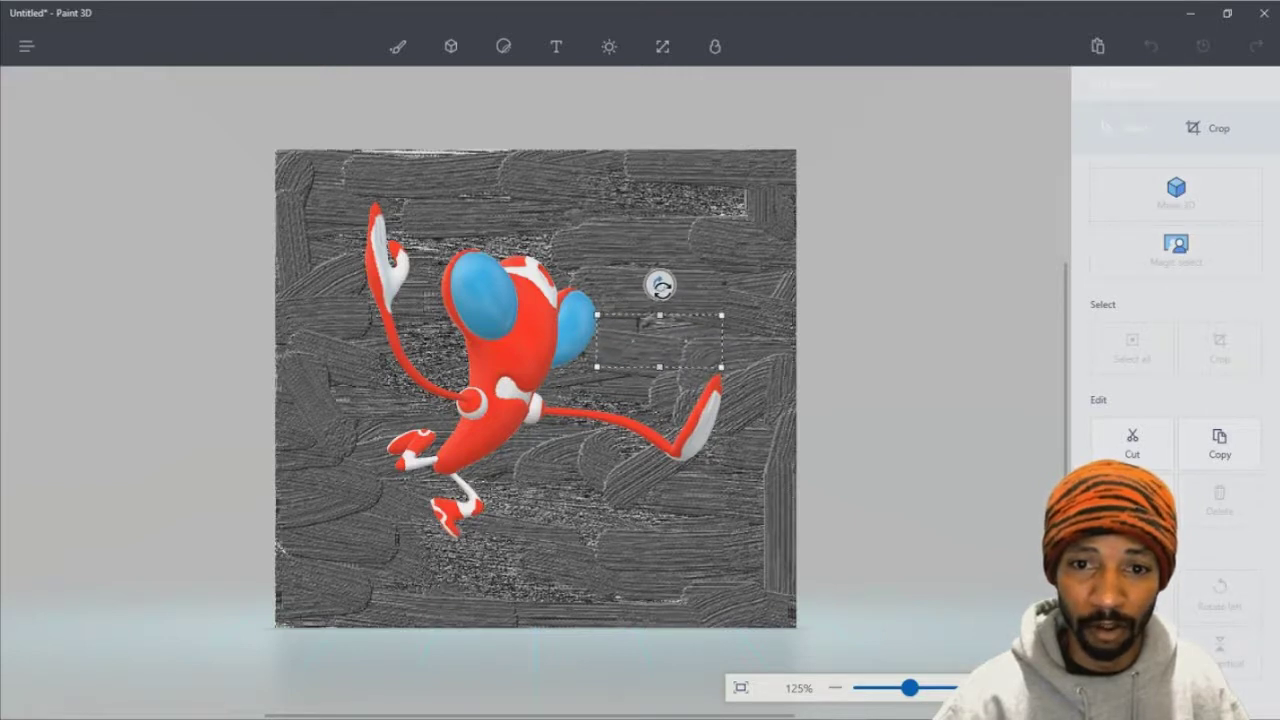
# Step: Rotate the red 3D character counterclockwise and move it off the painting, past the canvas's right edge
pyautogui.press('Escape')
pyautogui.hotkey('ctrl', 'a')
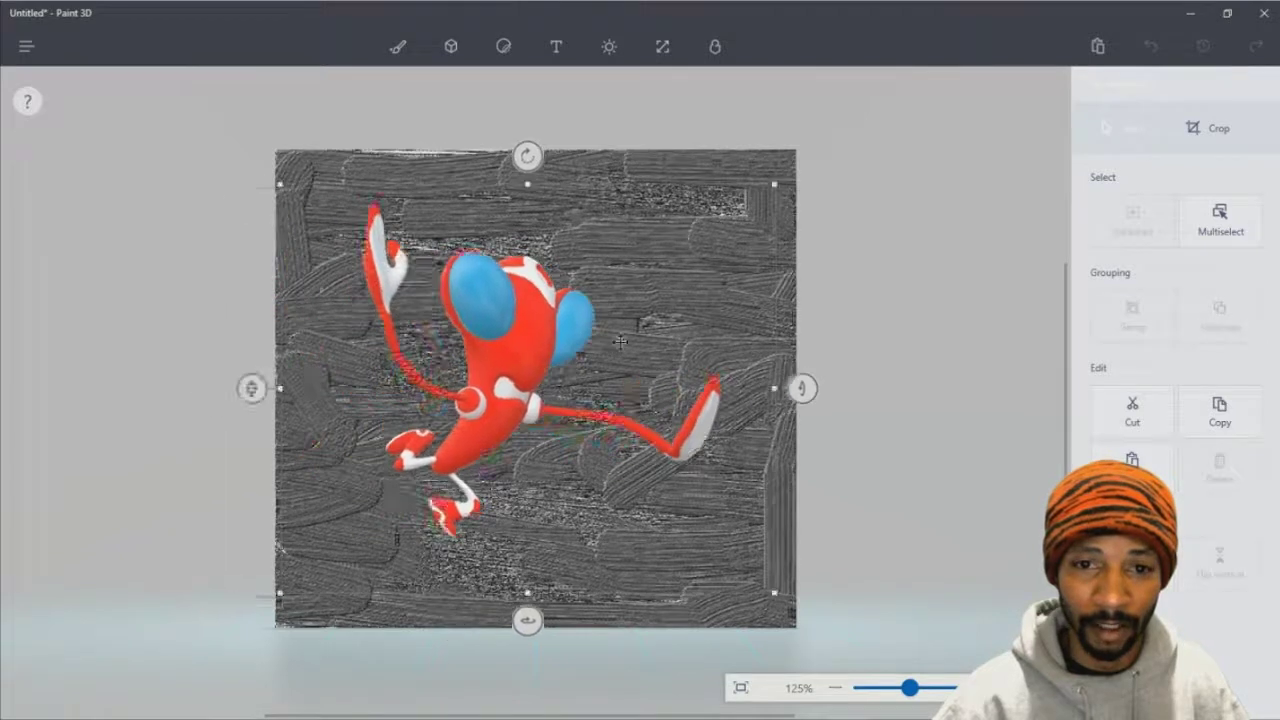
pyautogui.moveTo(548, 343); pyautogui.dragTo(610, 329)
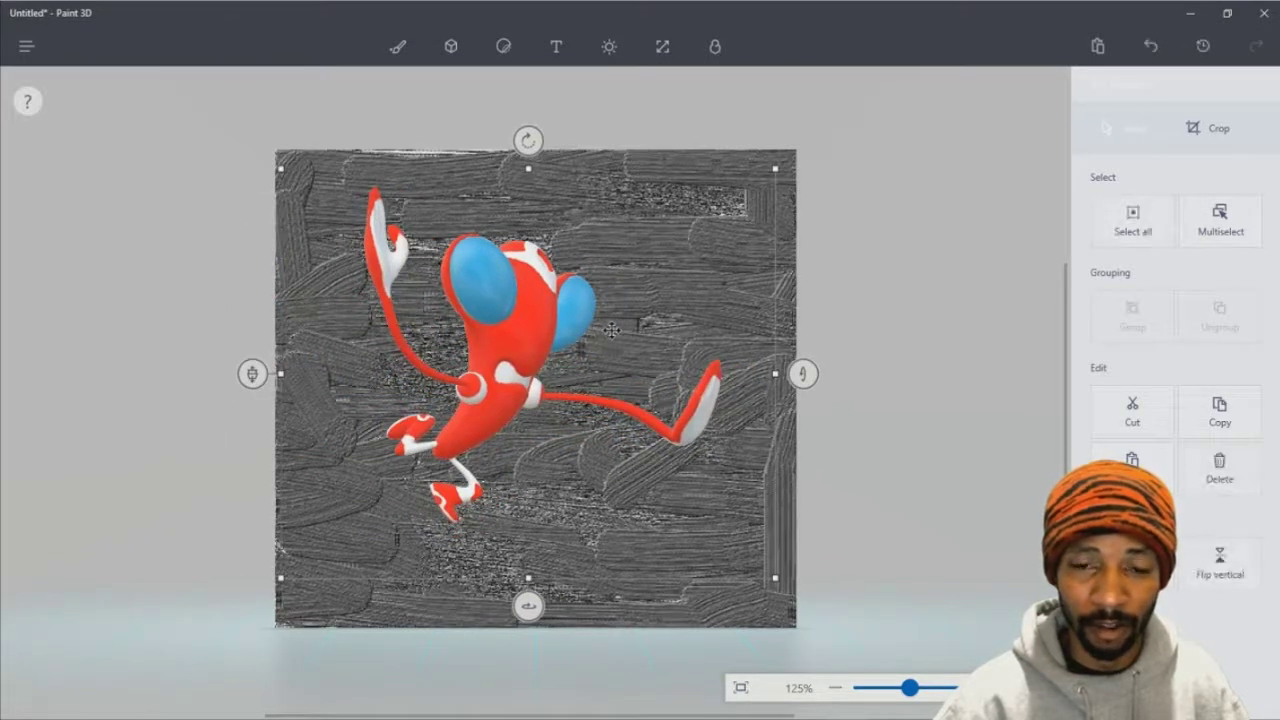
pyautogui.moveTo(790, 371); pyautogui.dragTo(802, 338)
pyautogui.moveTo(526, 127); pyautogui.dragTo(330, 215)
pyautogui.moveTo(510, 410); pyautogui.dragTo(889, 413)
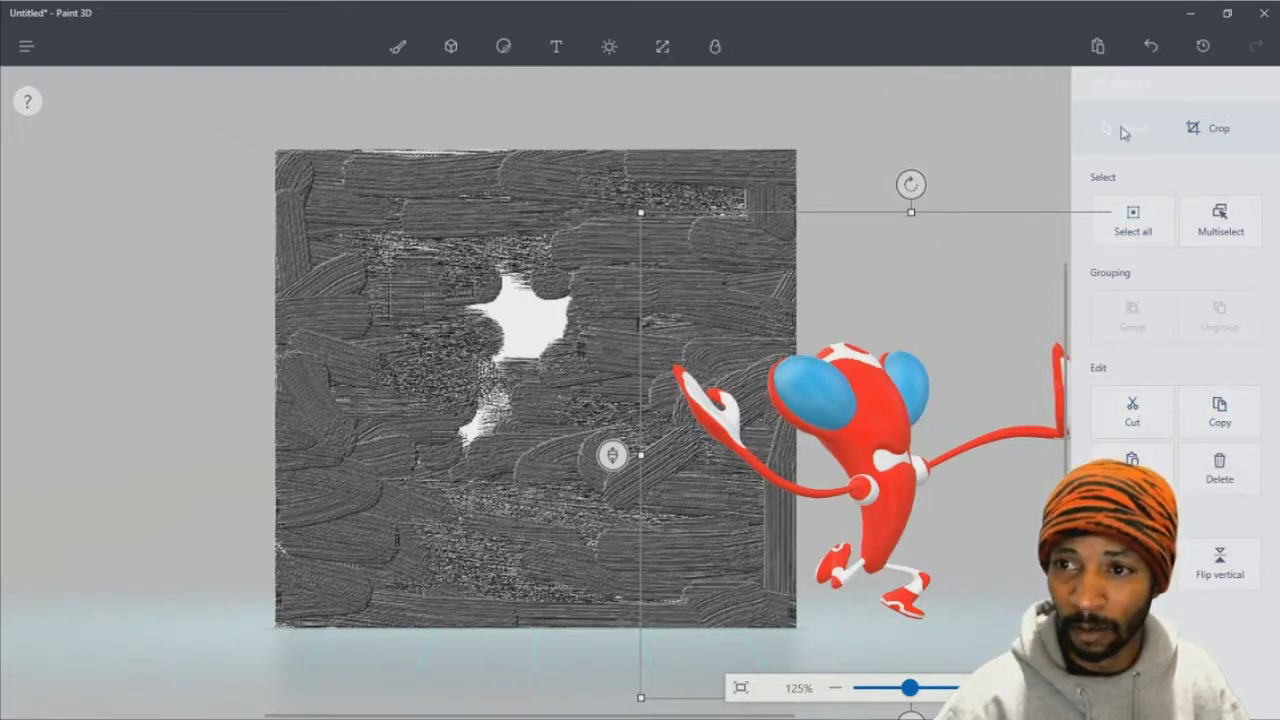
# Step: Paint over the white gap in the middle of the canvas with the 50 px dark grey oil brush
pyautogui.click(720, 174)
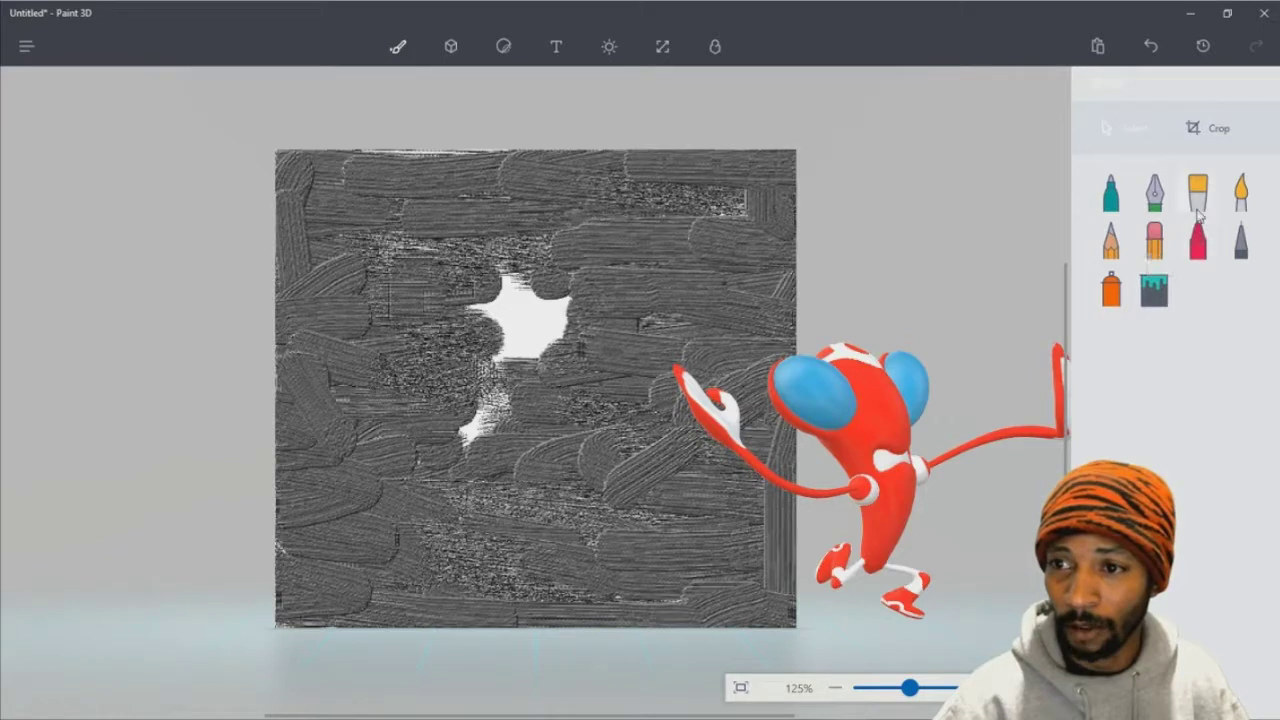
pyautogui.click(1198, 200)
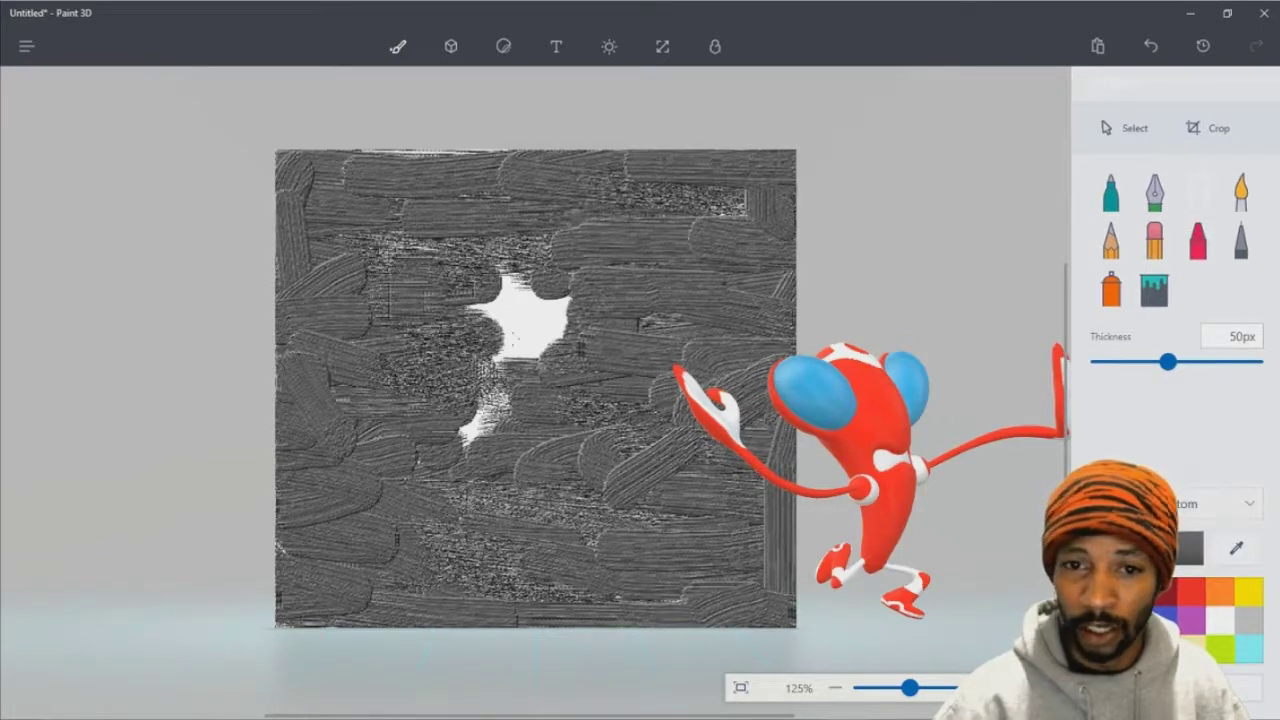
pyautogui.moveTo(530, 290)
pyautogui.mouseDown()
pyautogui.moveTo(540, 345)
pyautogui.moveTo(552, 285)
pyautogui.moveTo(512, 258)
pyautogui.moveTo(523, 270)
pyautogui.moveTo(490, 210)
pyautogui.moveTo(562, 352)
pyautogui.moveTo(482, 462)
pyautogui.moveTo(512, 405)
pyautogui.moveTo(490, 368)
pyautogui.moveTo(548, 357)
pyautogui.moveTo(515, 345)
pyautogui.moveTo(487, 300)
pyautogui.moveTo(530, 160)
pyautogui.mouseUp()
pyautogui.moveTo(505, 420); pyautogui.dragTo(445, 430)
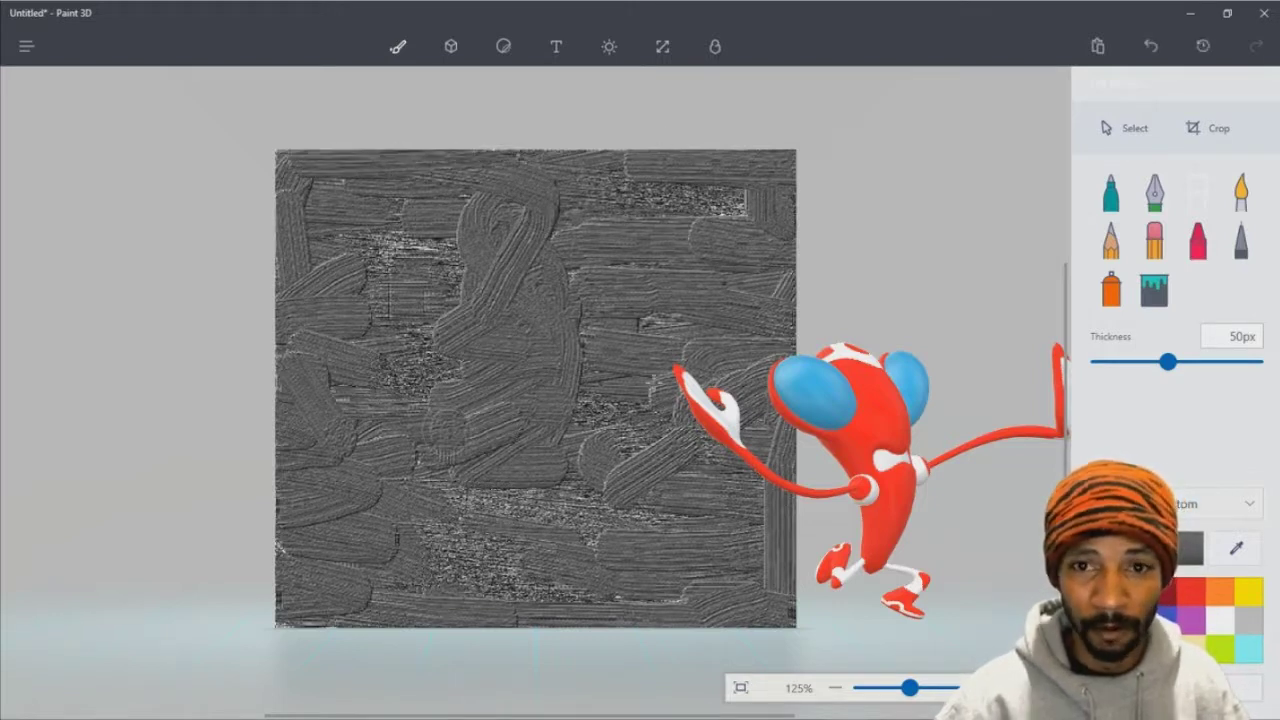
# Step: Select the red 3D character and move it back over the middle of the painted canvas
pyautogui.click(1140, 129)
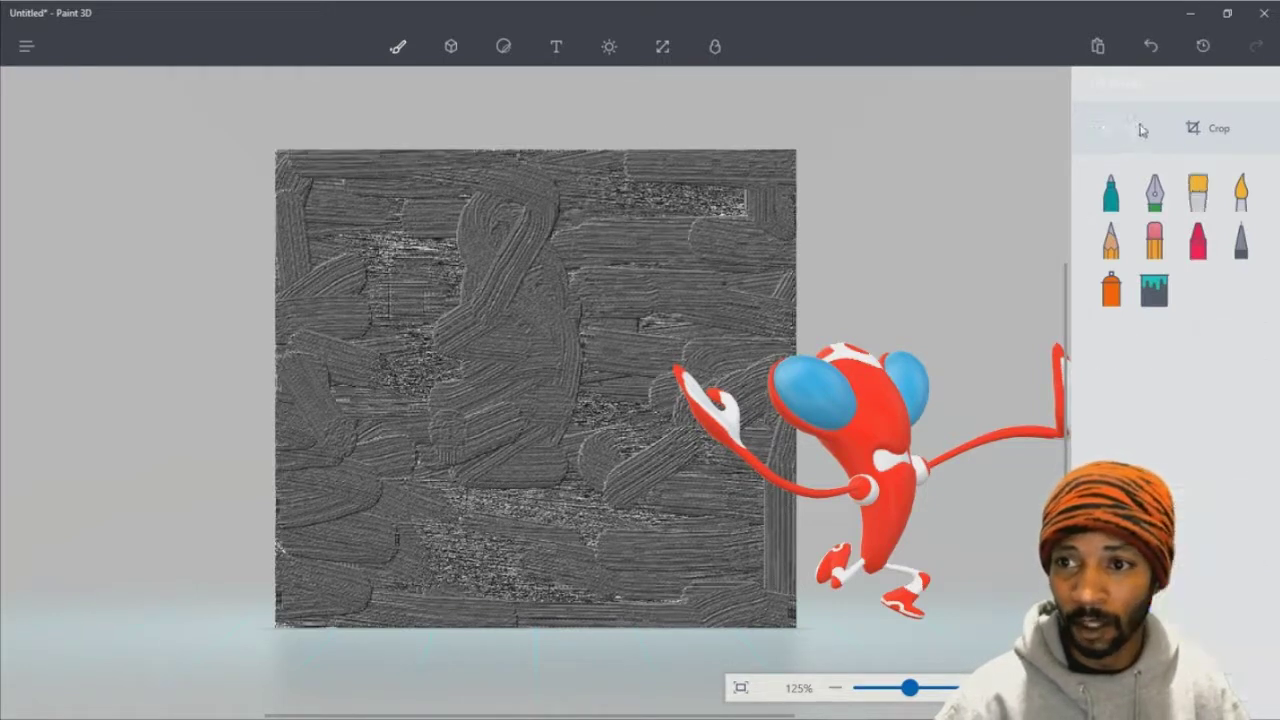
pyautogui.moveTo(800, 425); pyautogui.dragTo(787, 413)
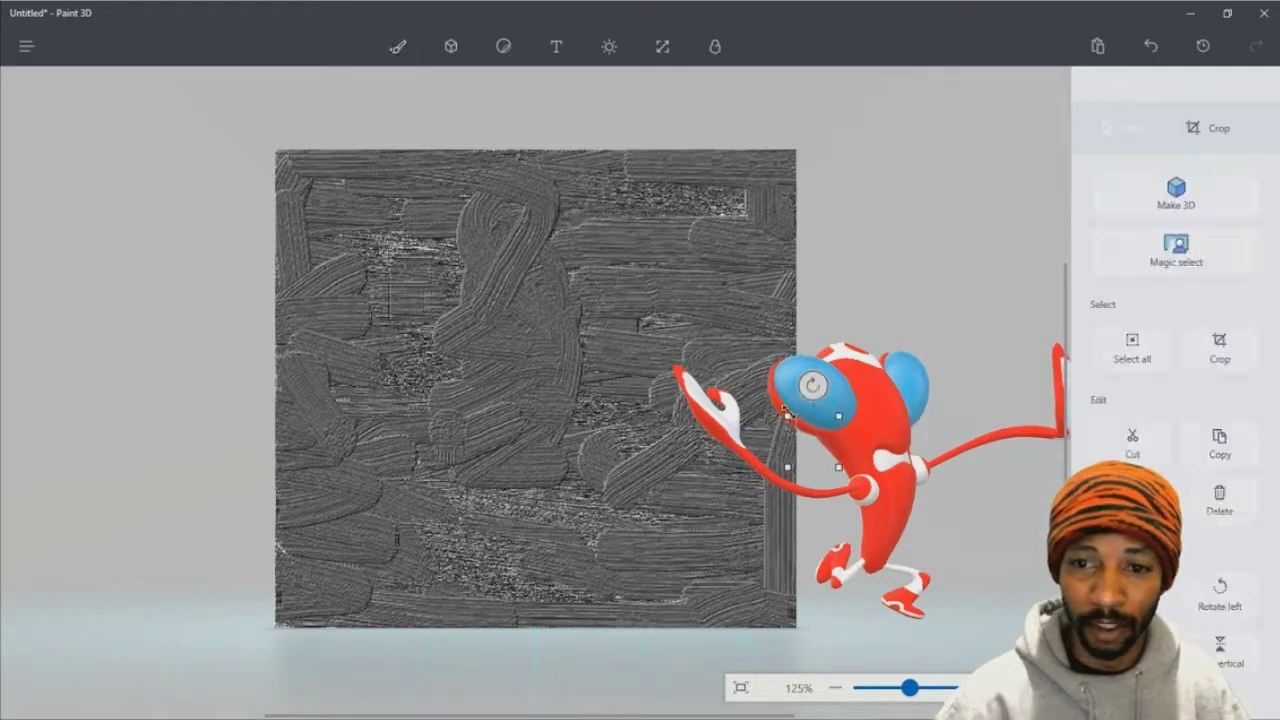
pyautogui.click(917, 326)
pyautogui.click(876, 421)
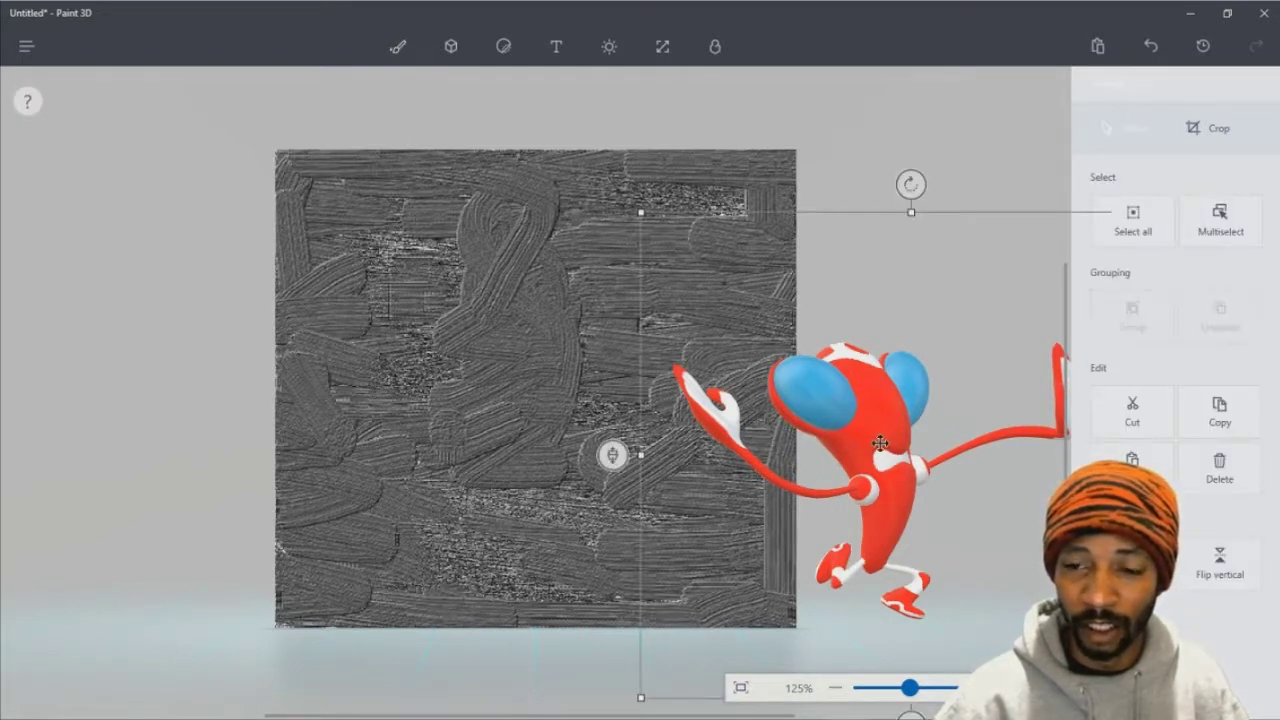
pyautogui.moveTo(880, 443); pyautogui.dragTo(548, 320)
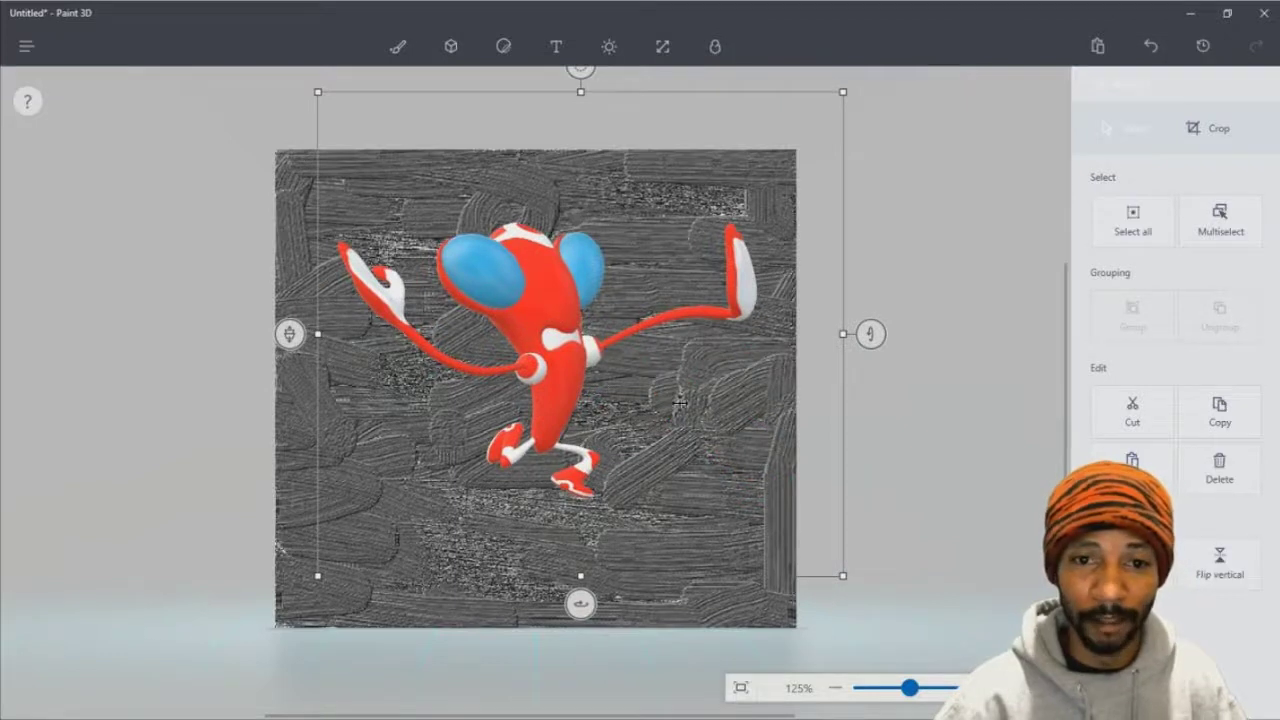
# Step: Adjust the red character's depth in front of the canvas
pyautogui.moveTo(289, 334); pyautogui.dragTo(290, 352)
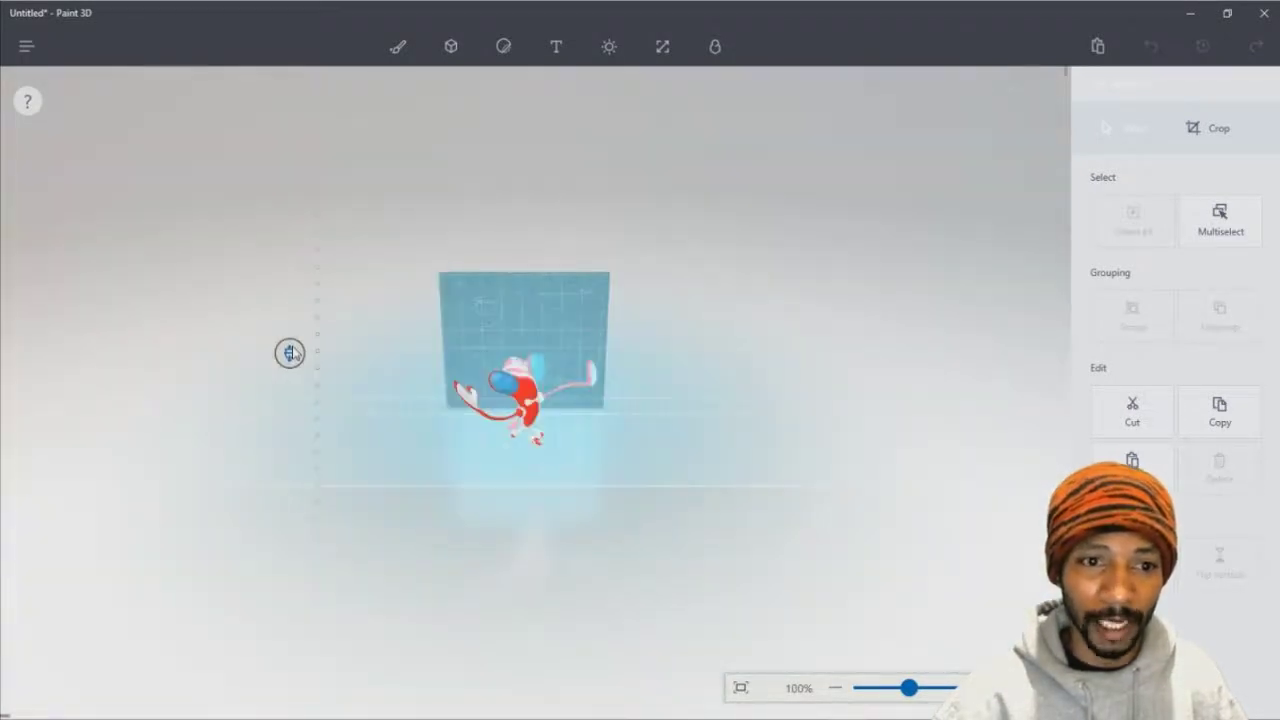
pyautogui.moveTo(290, 352); pyautogui.dragTo(288, 335)
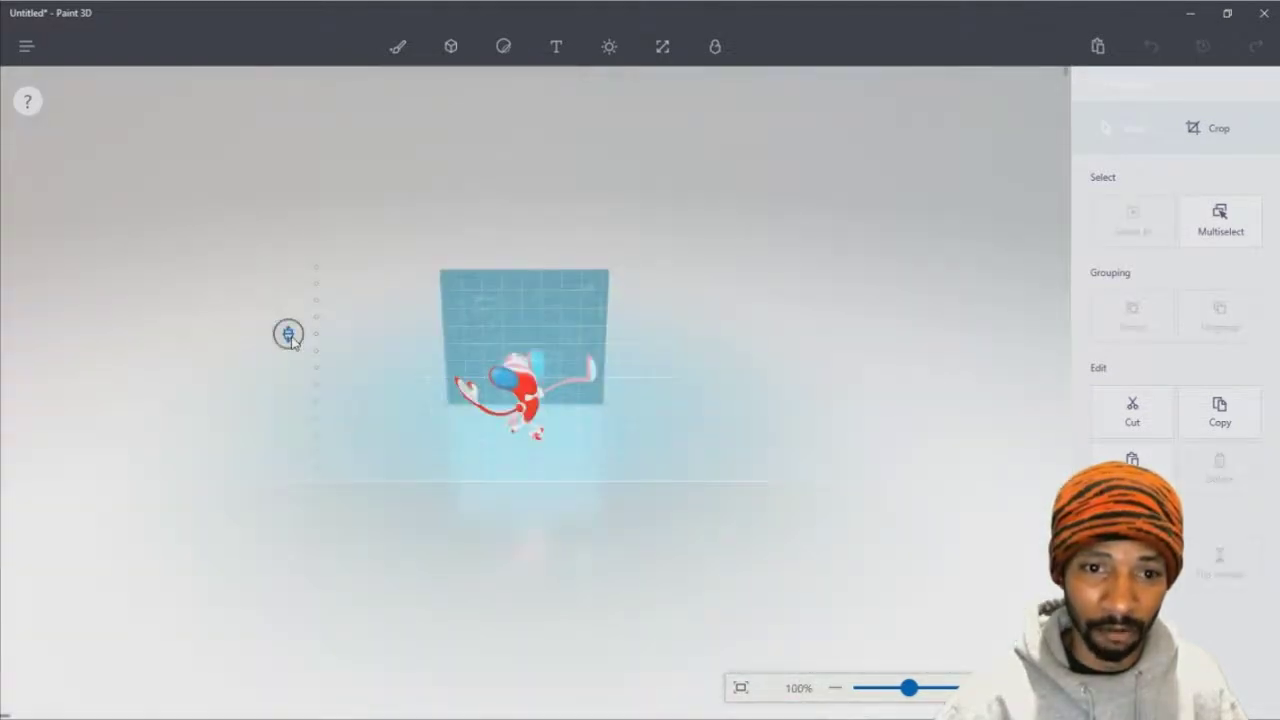
pyautogui.moveTo(530, 343); pyautogui.dragTo(528, 357)
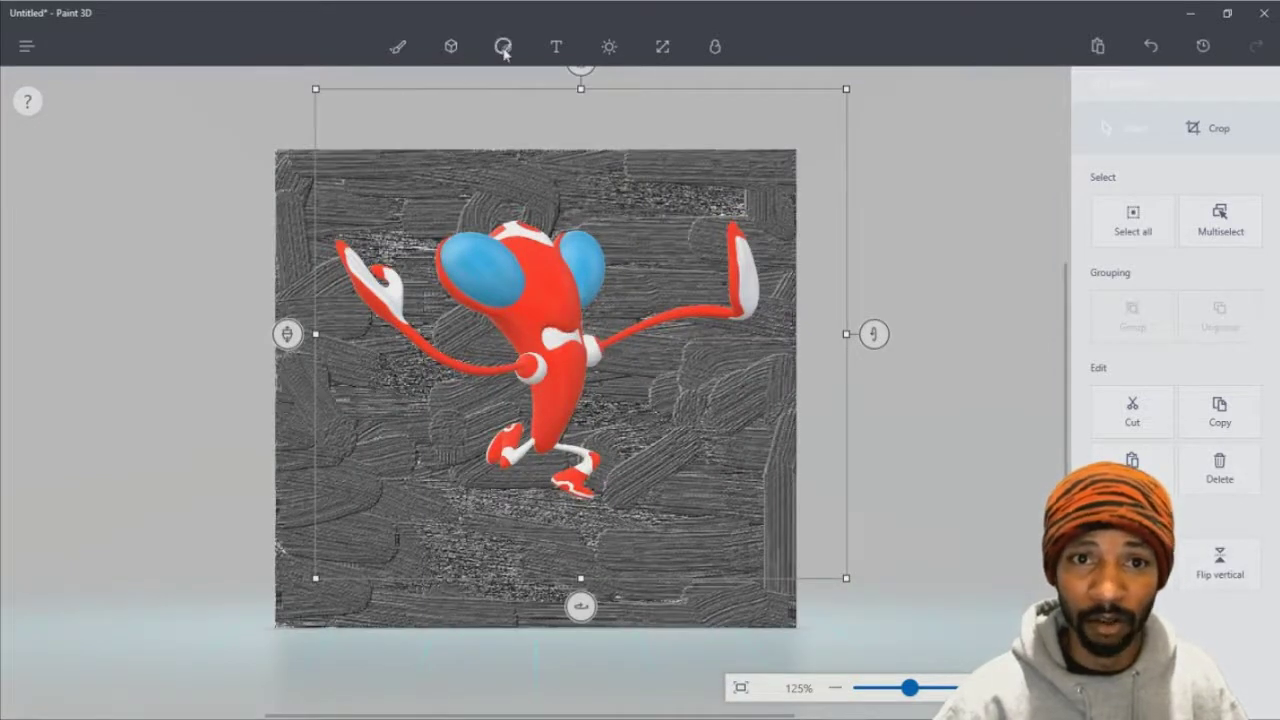
# Step: Review the options offered for brushes, 3D objects, stickers, text, effects, canvas and Remix 3D
pyautogui.click(398, 48)
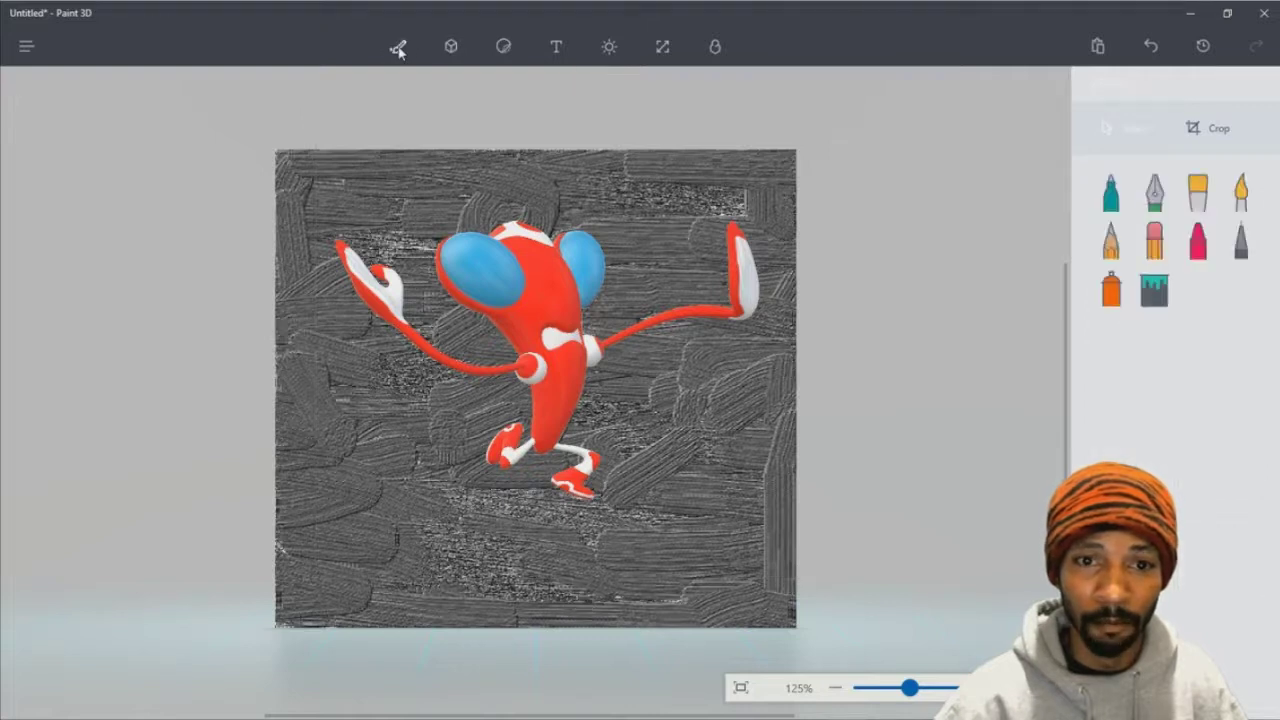
pyautogui.click(451, 50)
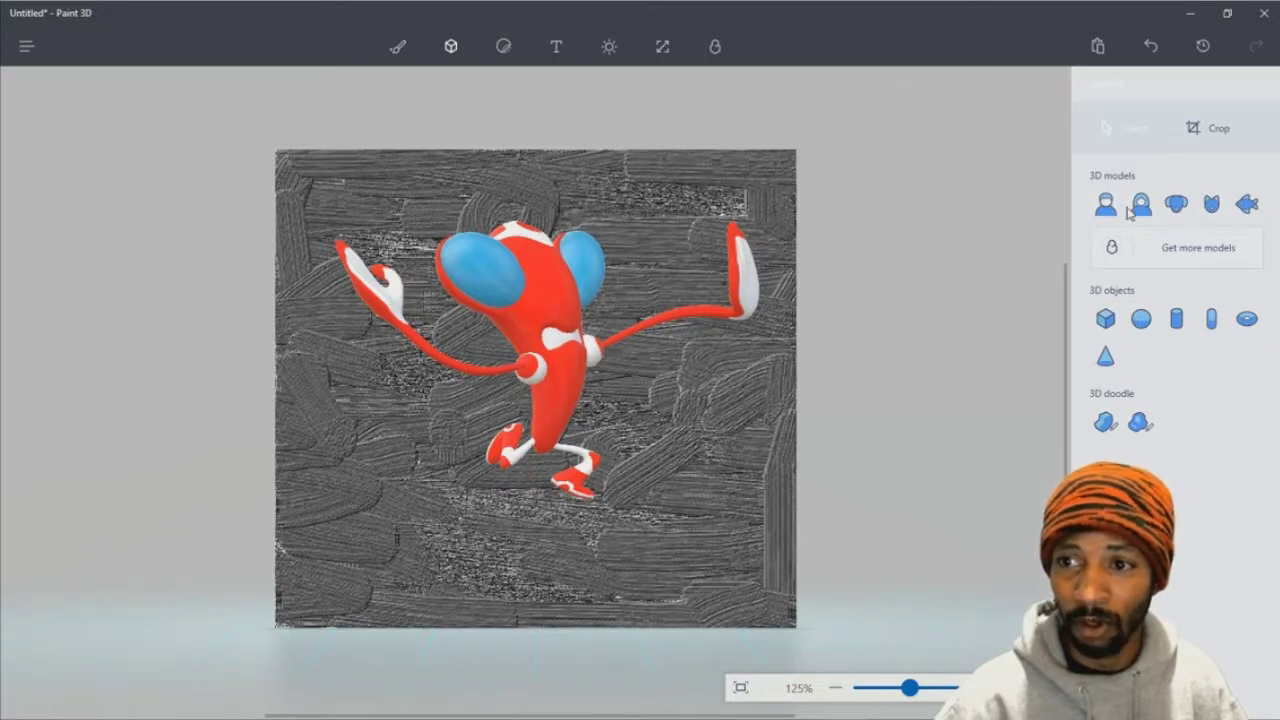
pyautogui.click(503, 47)
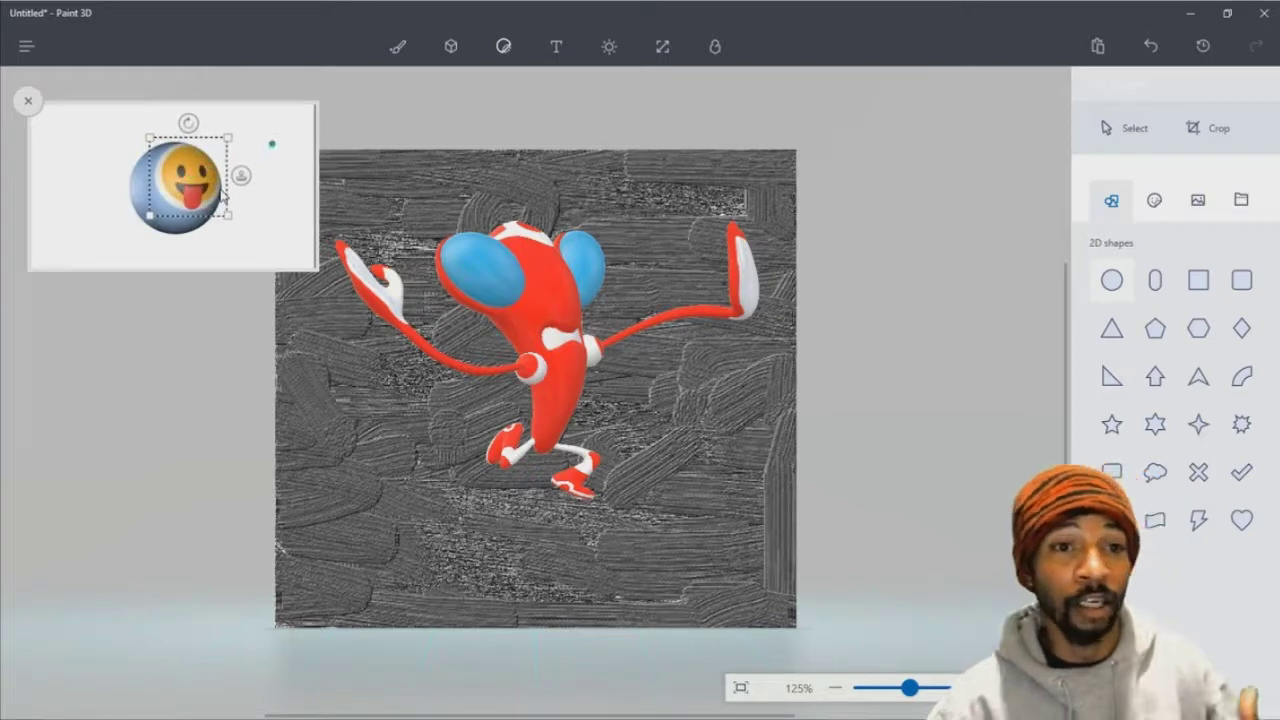
pyautogui.click(564, 50)
pyautogui.click(608, 47)
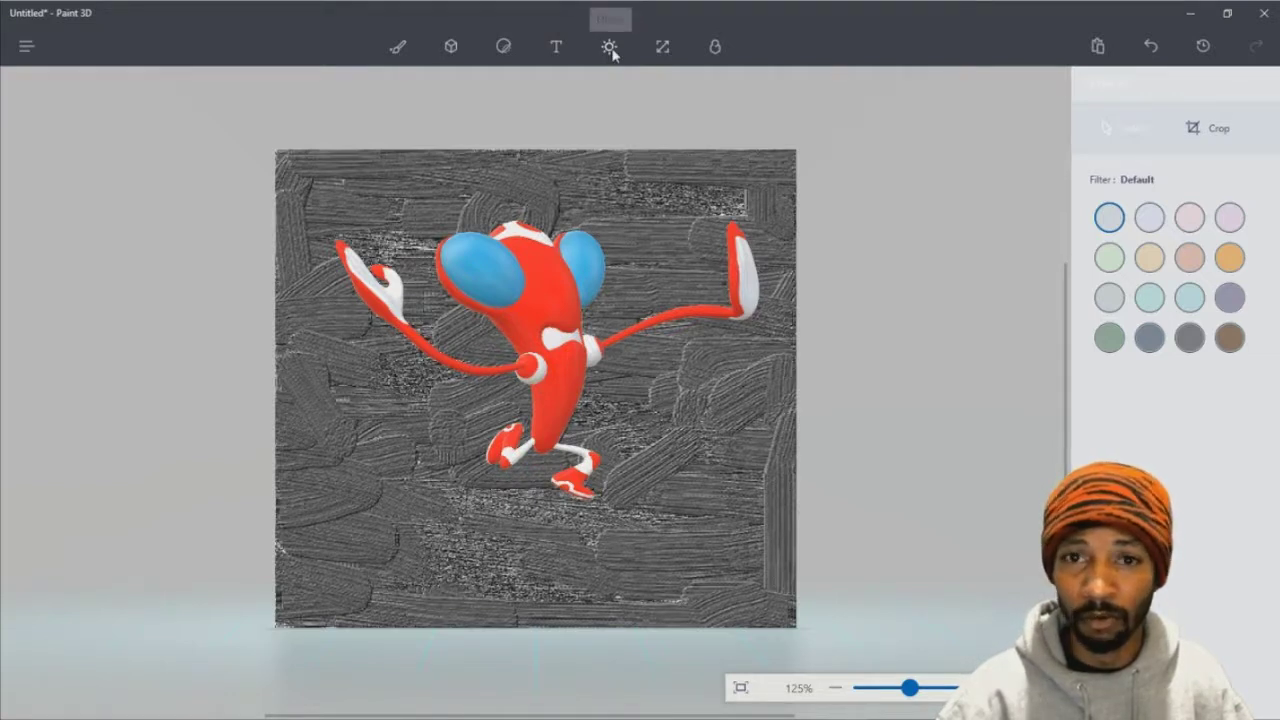
pyautogui.click(662, 48)
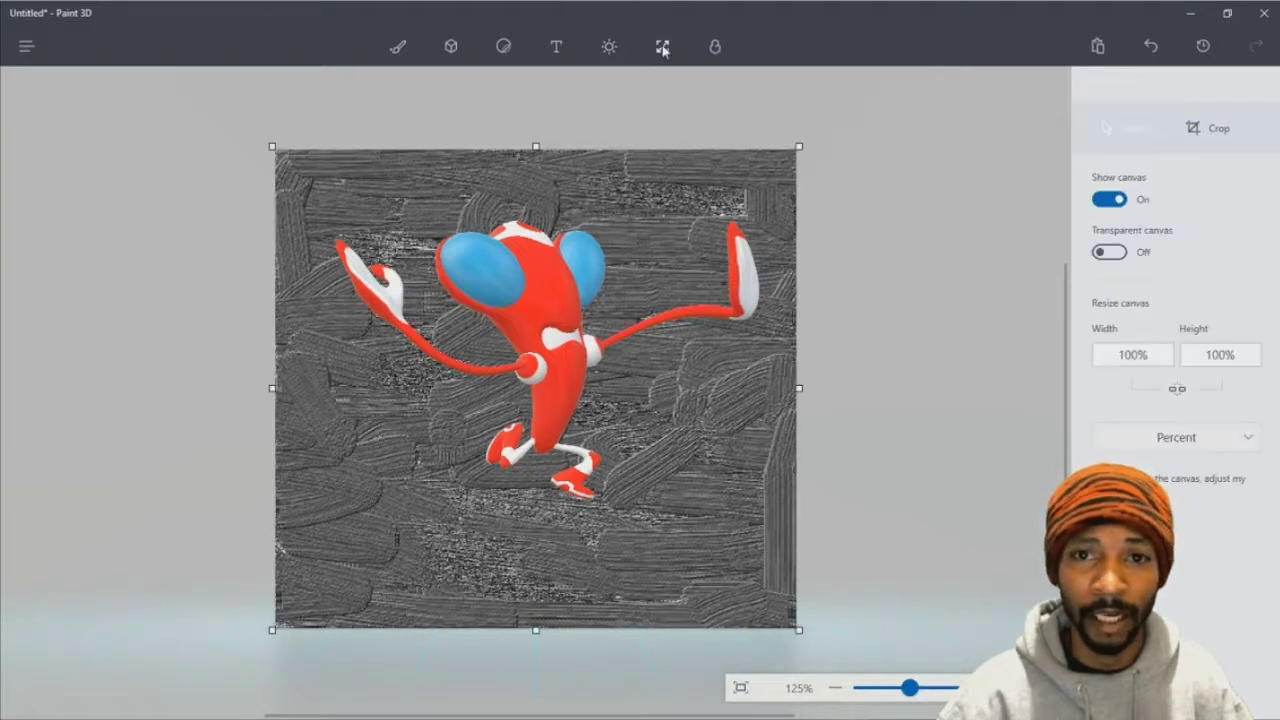
pyautogui.click(610, 48)
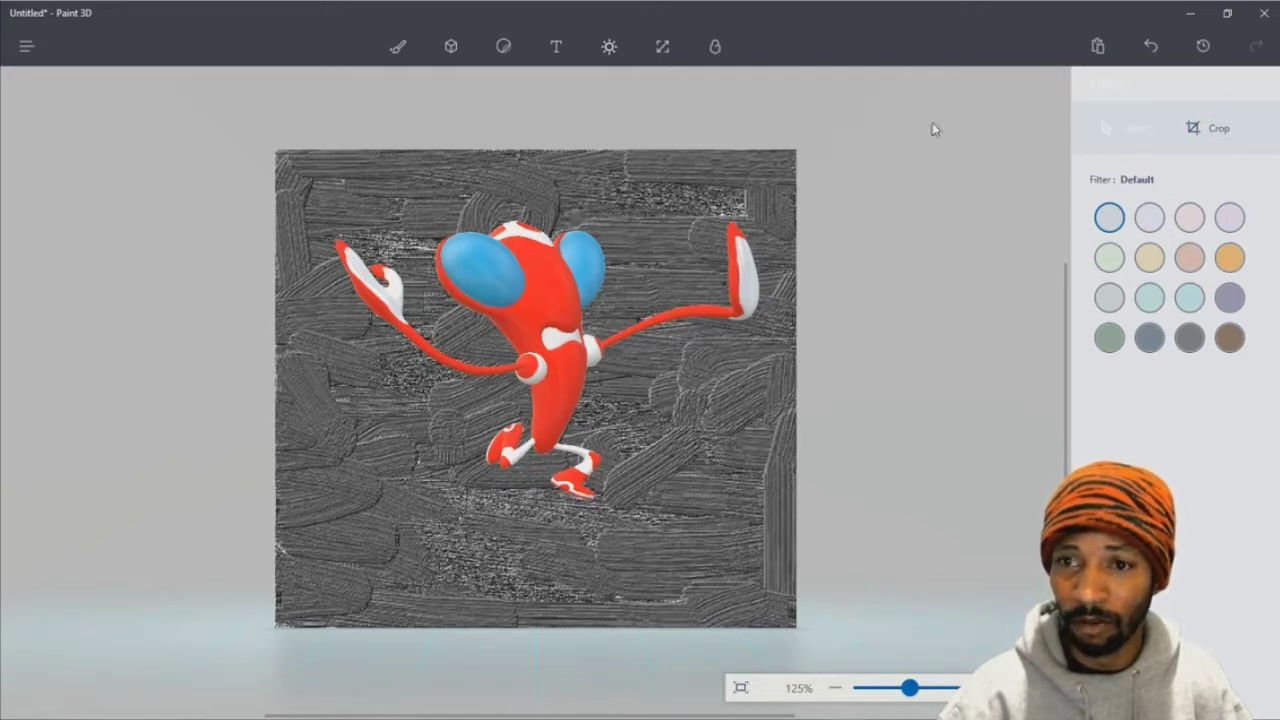
pyautogui.click(713, 50)
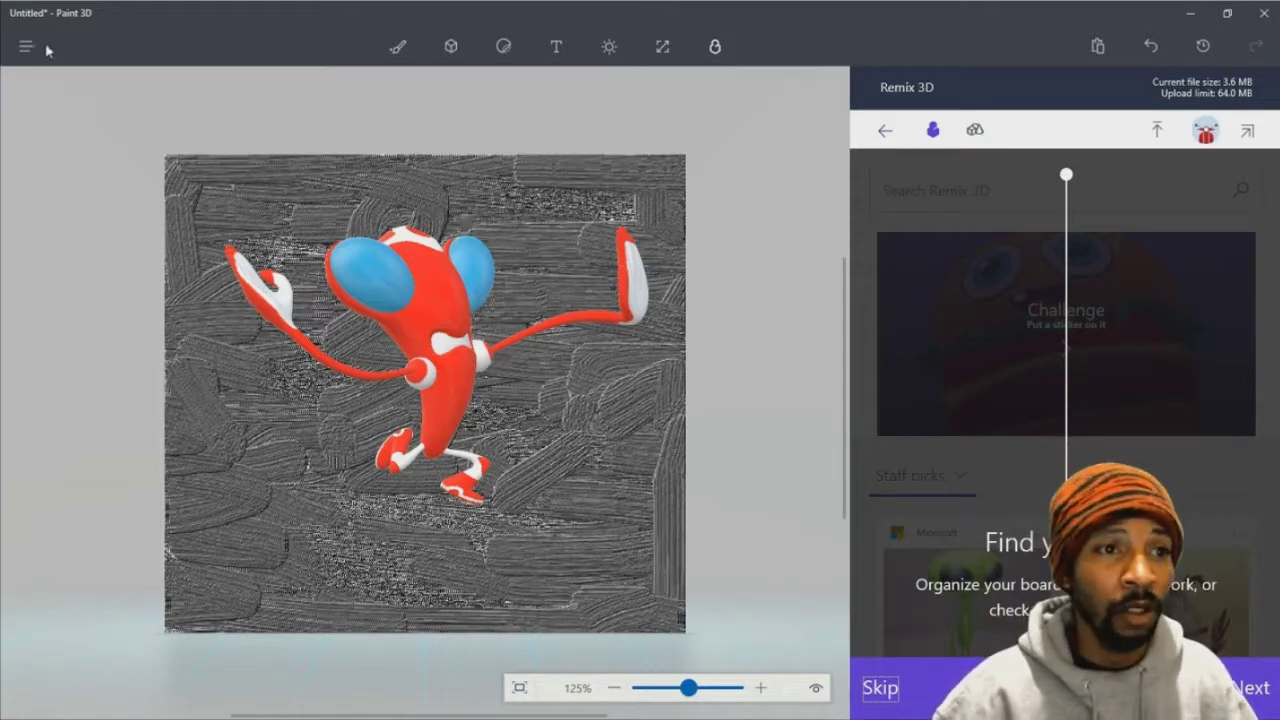
# Step: Return to the art tools, move the red character slightly down and left on the canvas, and deselect it
pyautogui.click(399, 49)
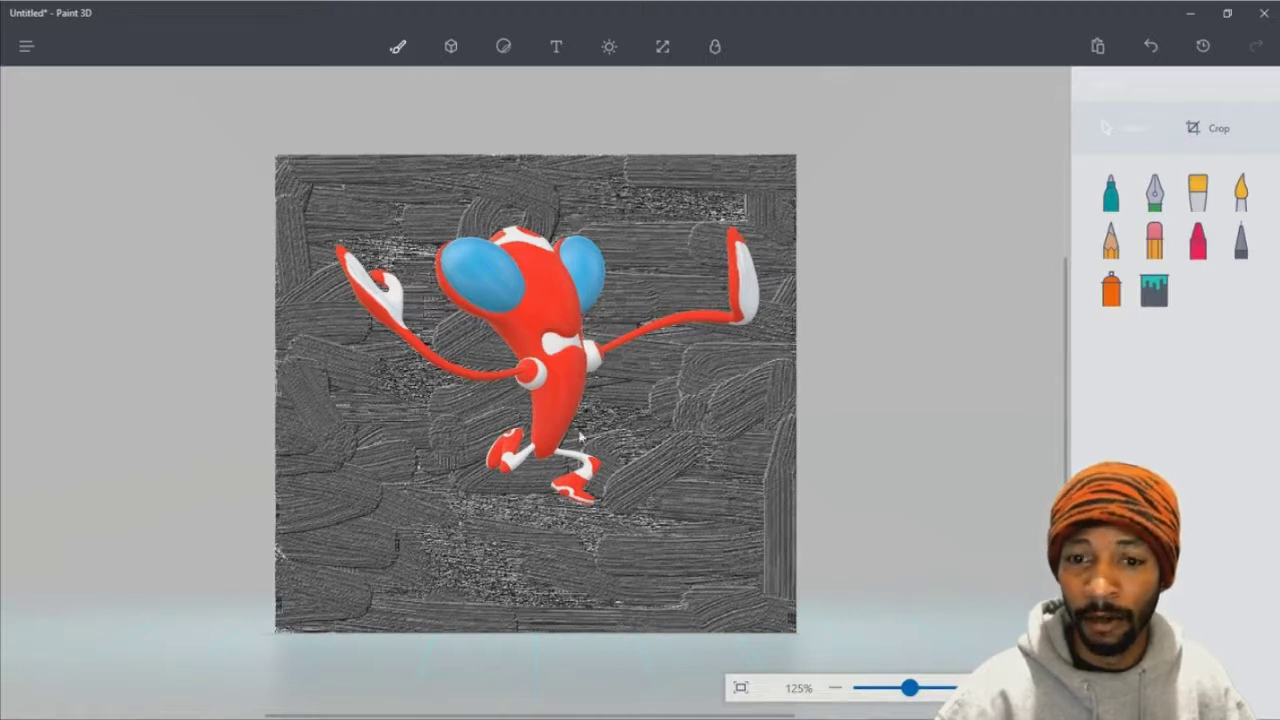
pyautogui.click(572, 350)
pyautogui.moveTo(575, 345)
pyautogui.mouseDown()
pyautogui.moveTo(487, 361)
pyautogui.moveTo(498, 298)
pyautogui.moveTo(556, 352)
pyautogui.moveTo(534, 369)
pyautogui.moveTo(531, 400)
pyautogui.moveTo(571, 366)
pyautogui.moveTo(565, 295)
pyautogui.moveTo(505, 370)
pyautogui.mouseUp()
pyautogui.click(110, 223)
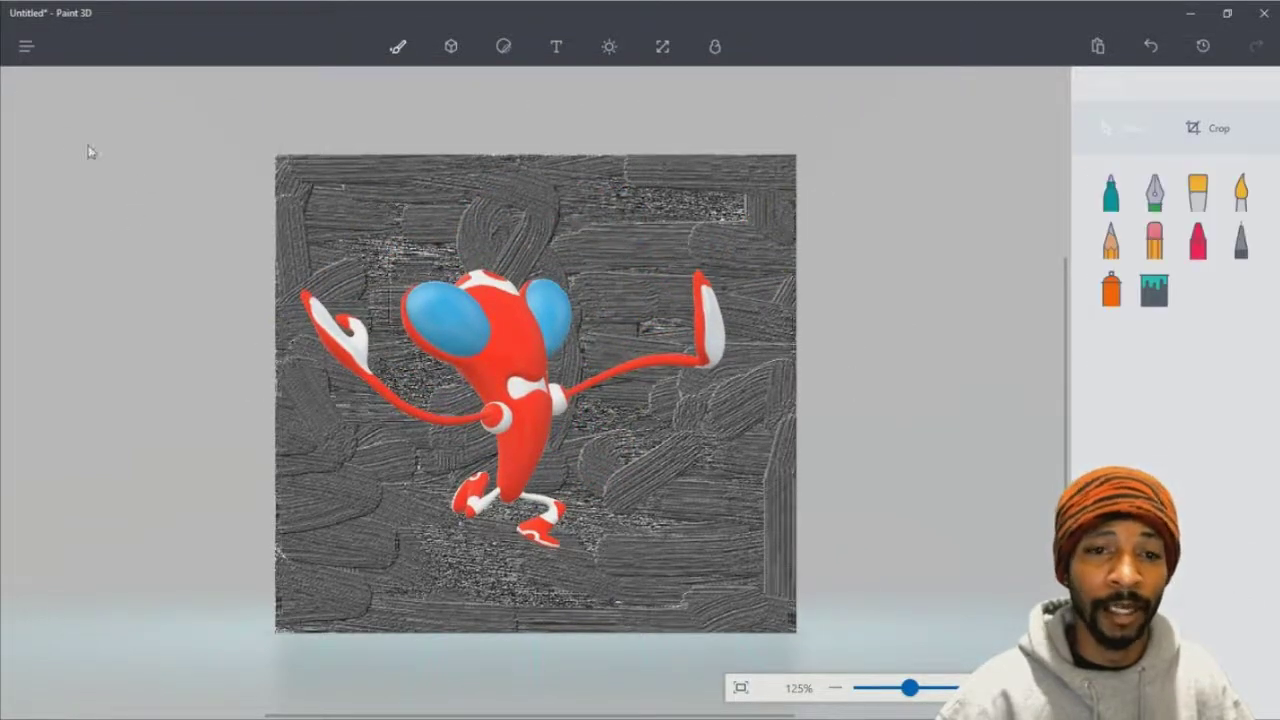
# Step: Save the work as a Paint 3D project named "1st 3D Project"
pyautogui.click(30, 52)
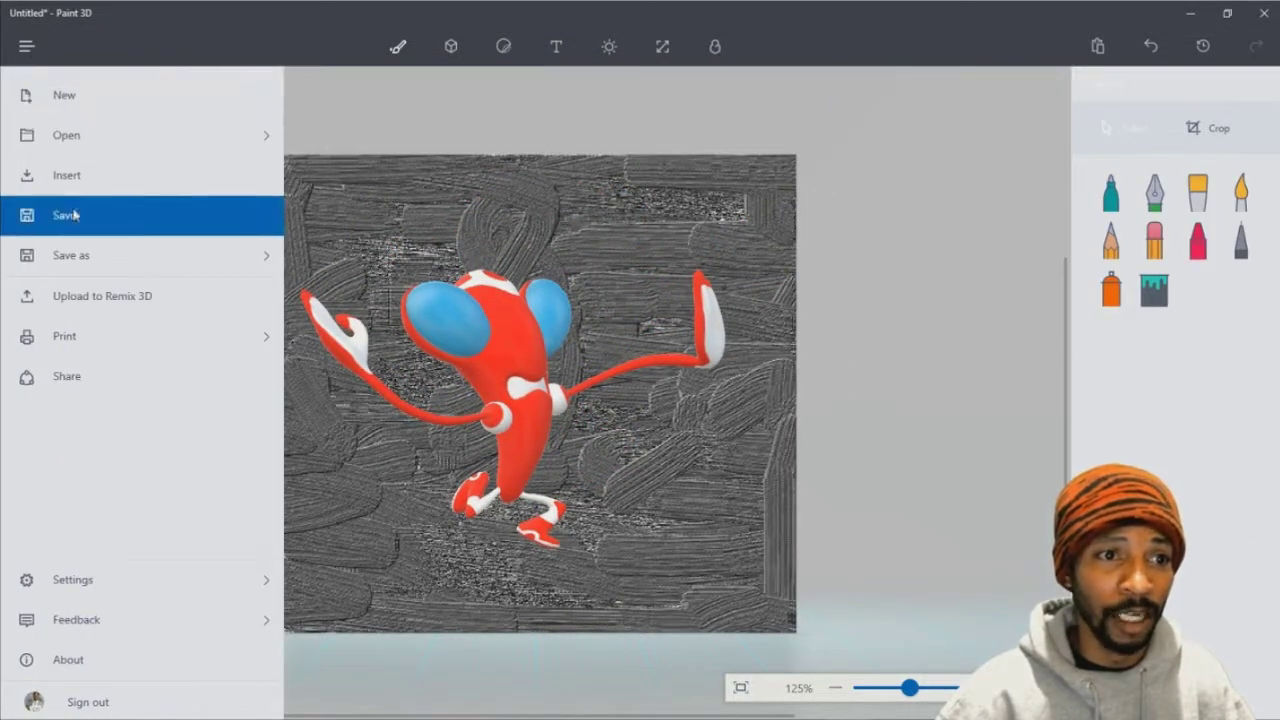
pyautogui.click(193, 272)
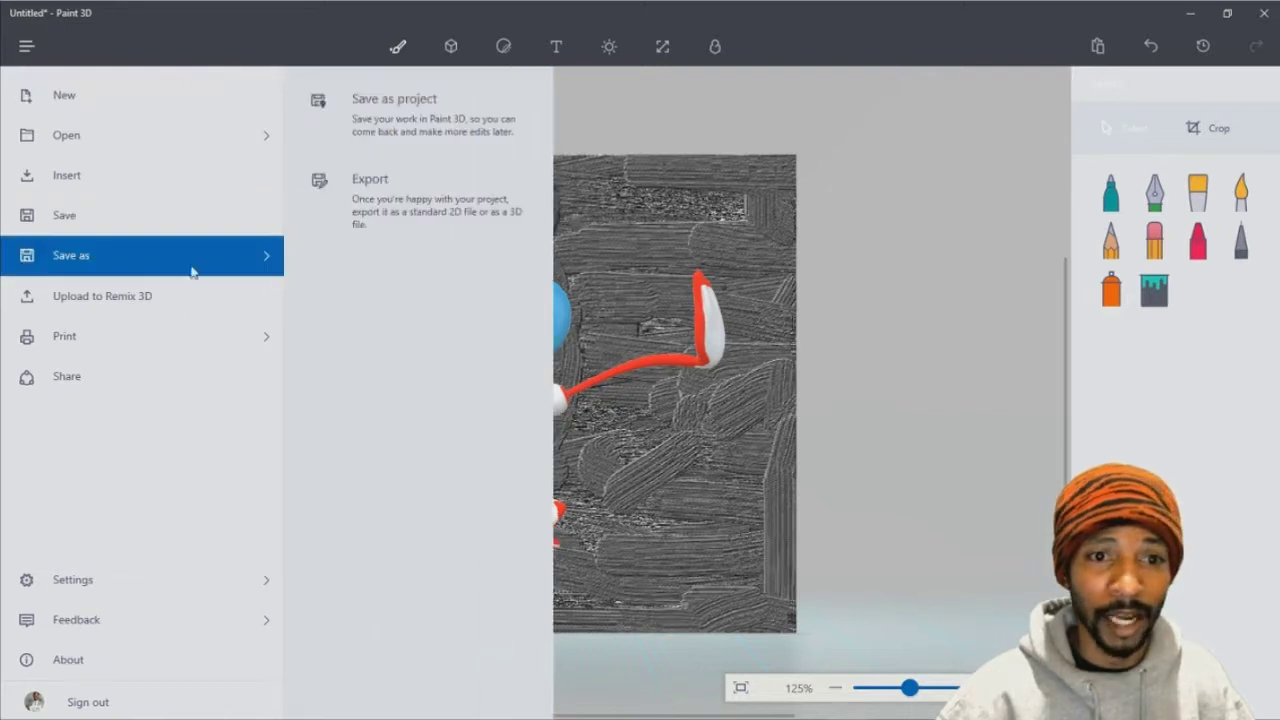
pyautogui.click(435, 127)
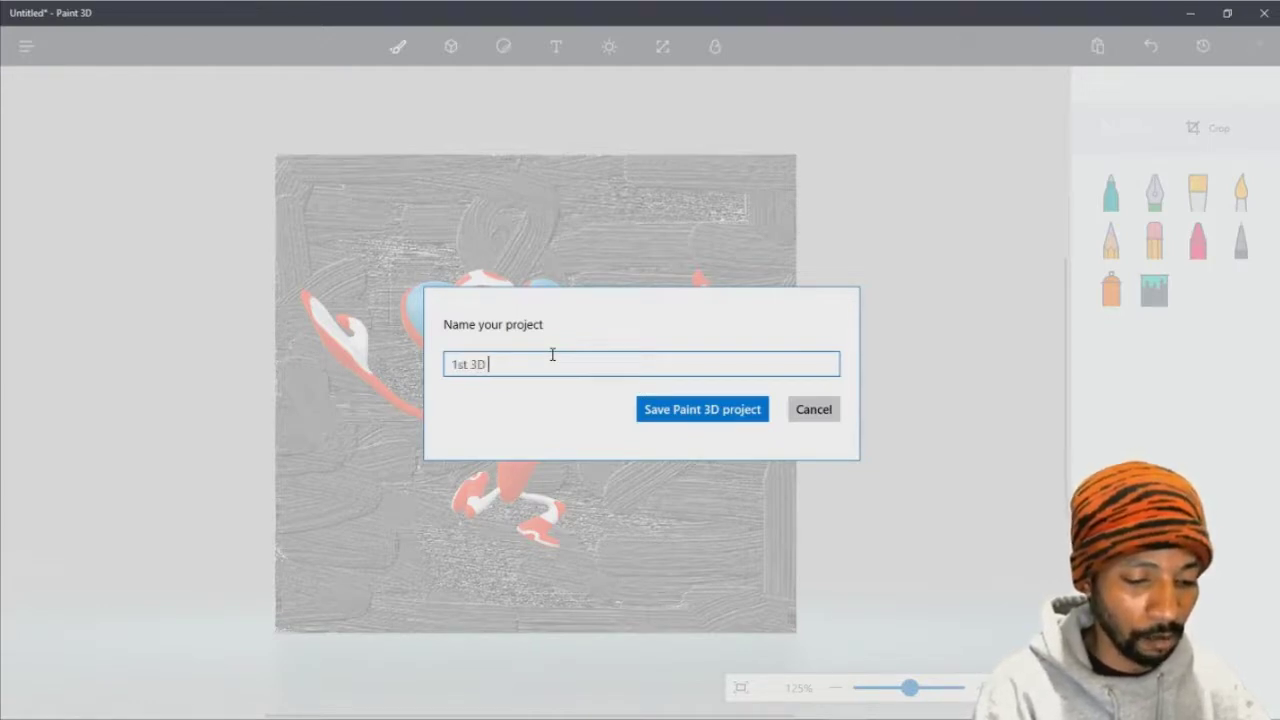
pyautogui.write('1st 3D Projec')
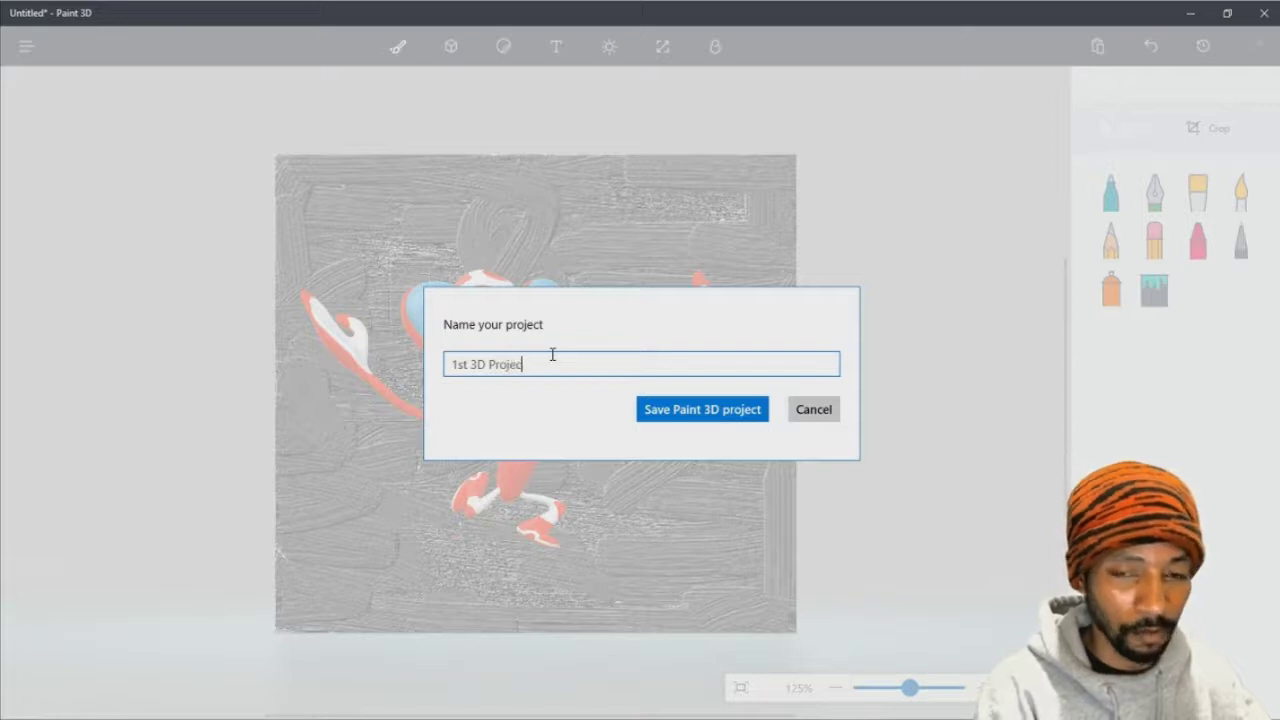
pyautogui.write('t')
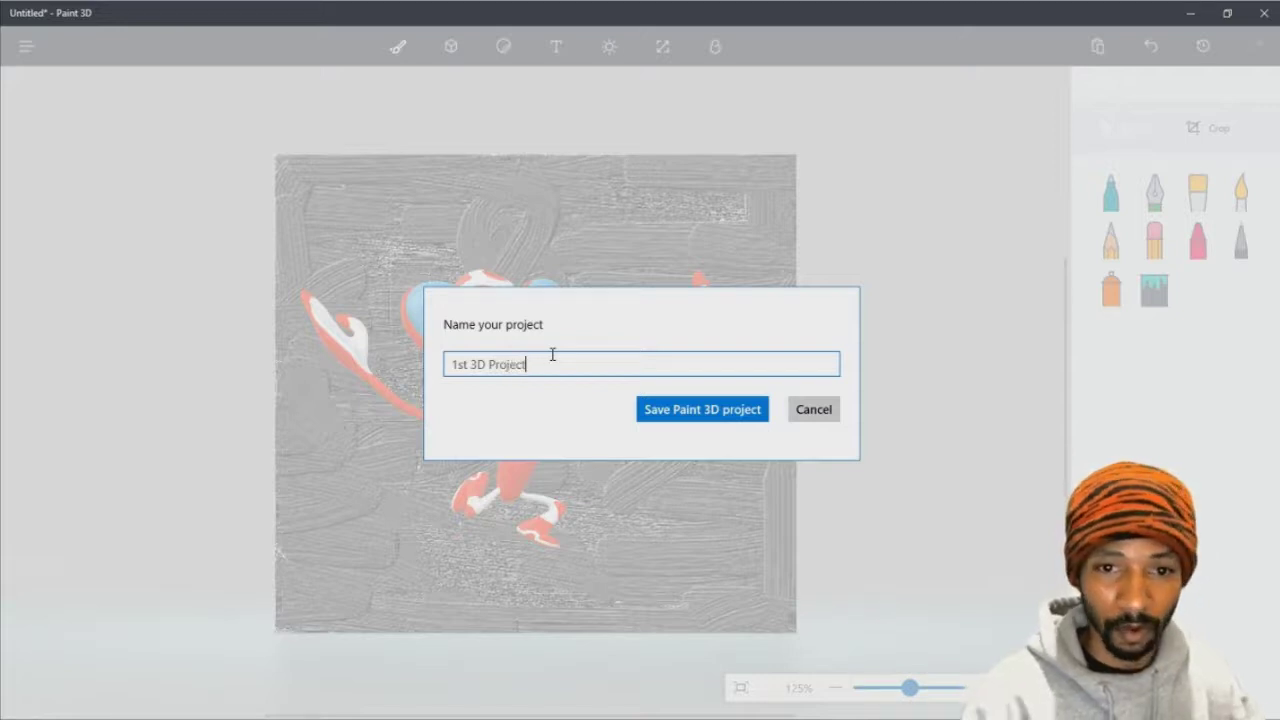
pyautogui.click(711, 409)
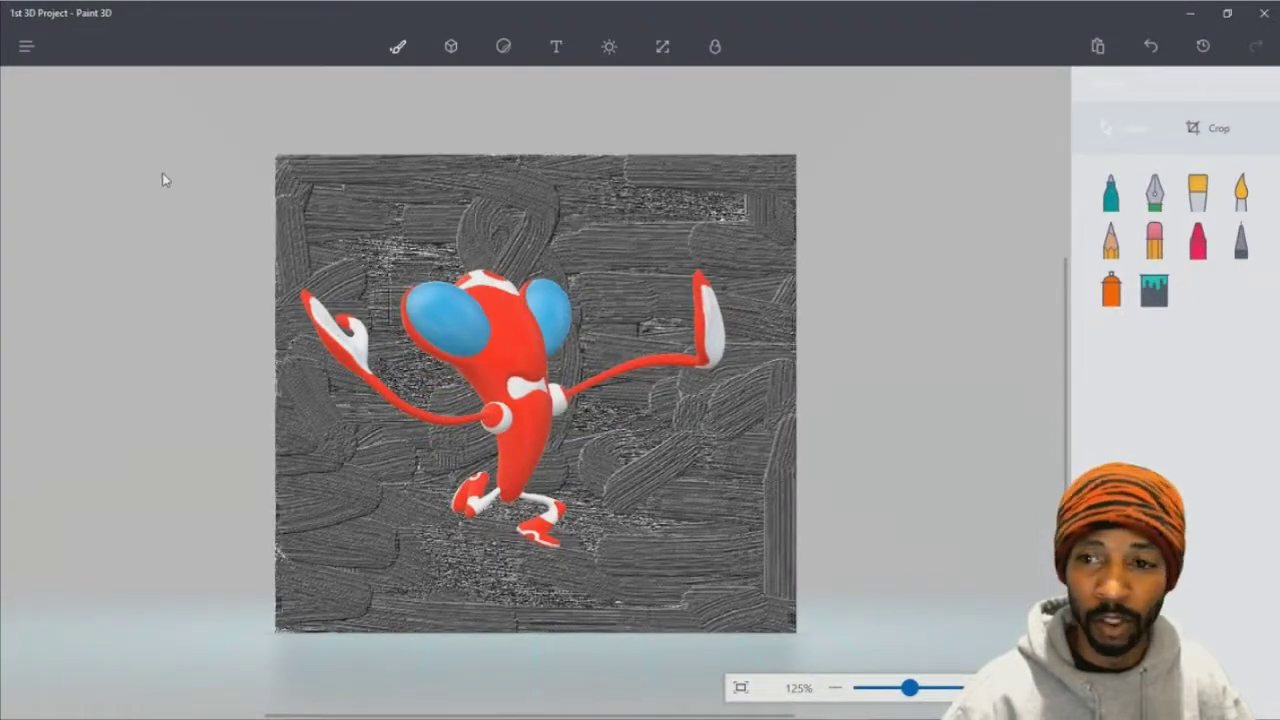
# Step: Look through the saved projects and browse the Pictures folder for a file to open
pyautogui.click(27, 48)
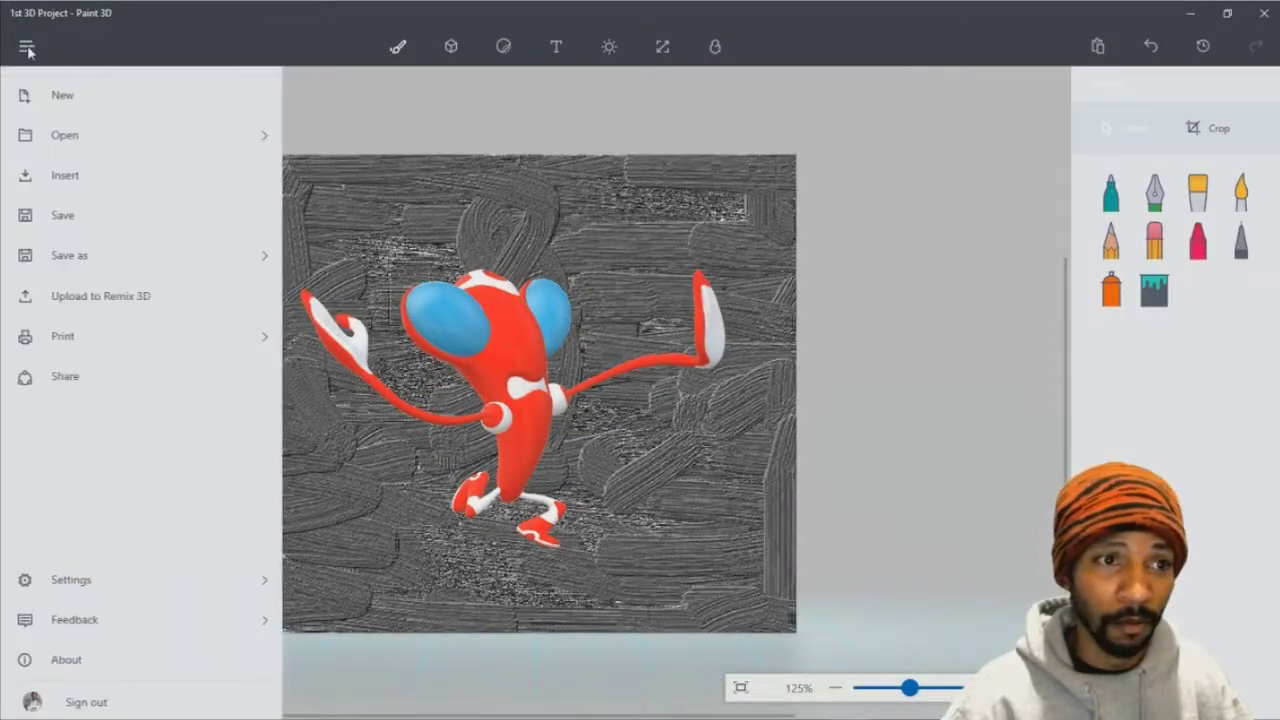
pyautogui.click(105, 146)
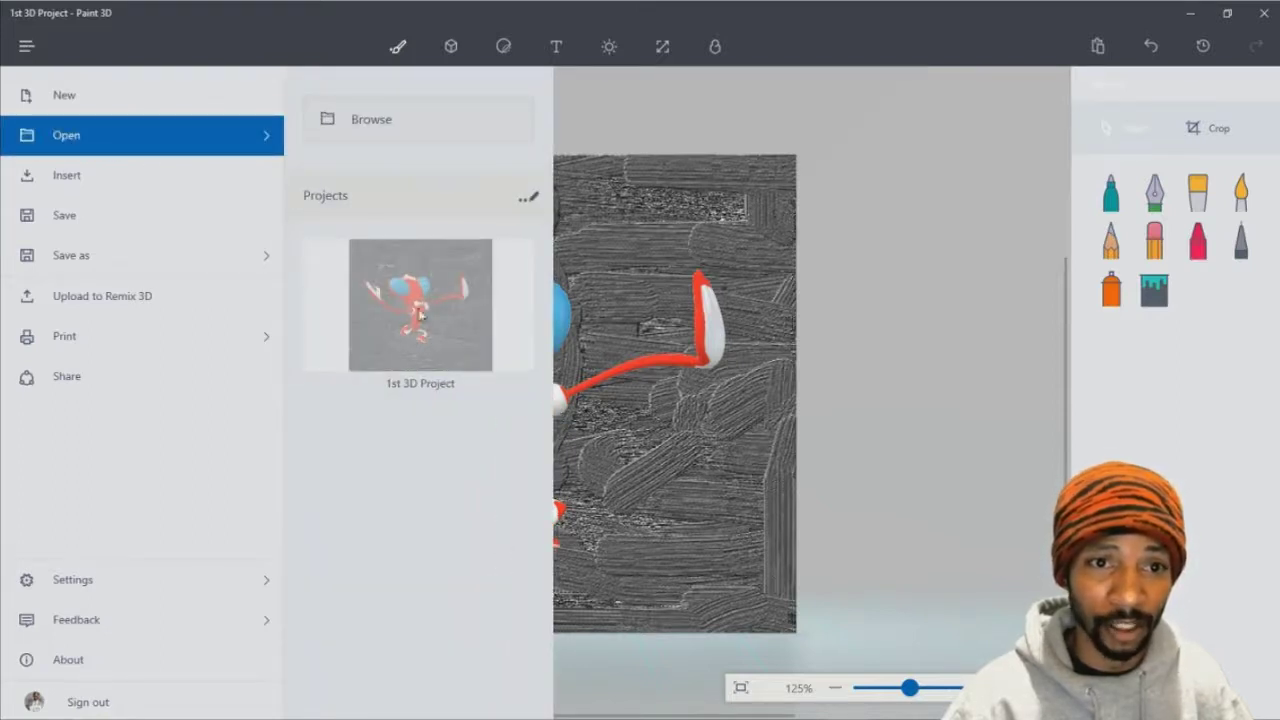
pyautogui.click(386, 127)
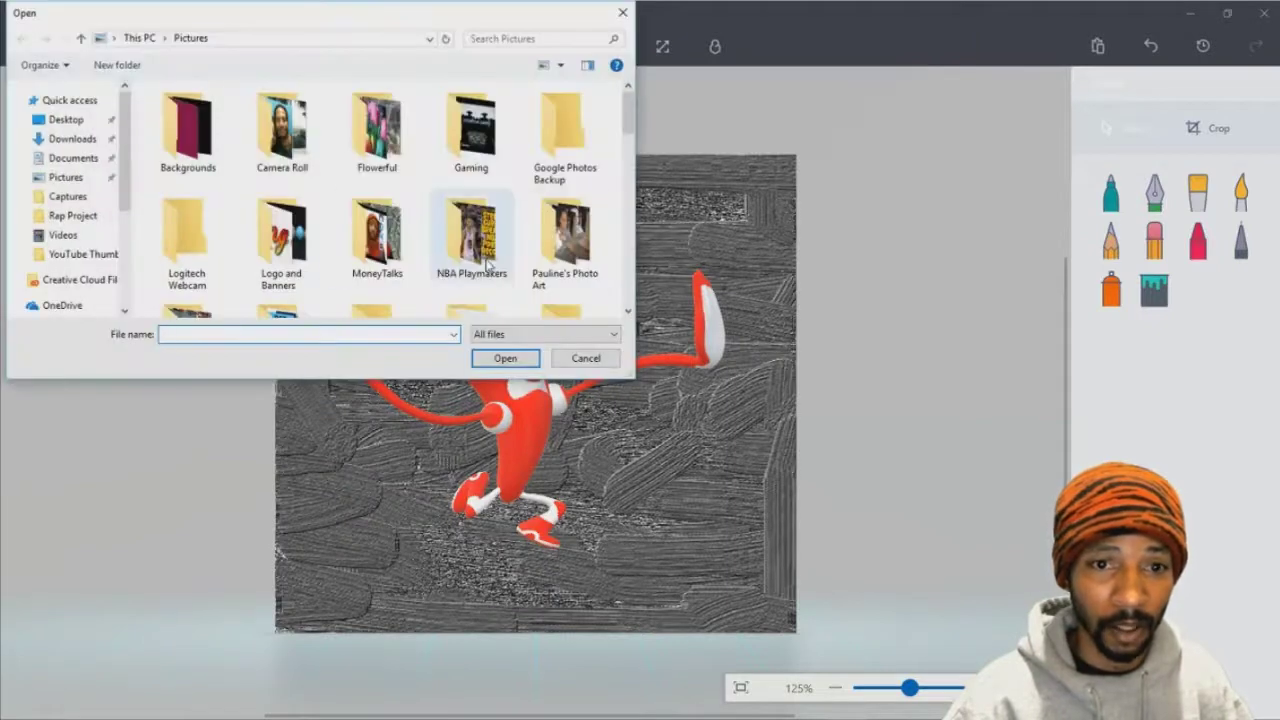
pyautogui.scroll(-1, 628, 130)
pyautogui.moveTo(628, 130)
pyautogui.mouseDown()
pyautogui.moveTo(620, 308)
pyautogui.moveTo(643, 102)
pyautogui.moveTo(641, 140)
pyautogui.mouseUp()
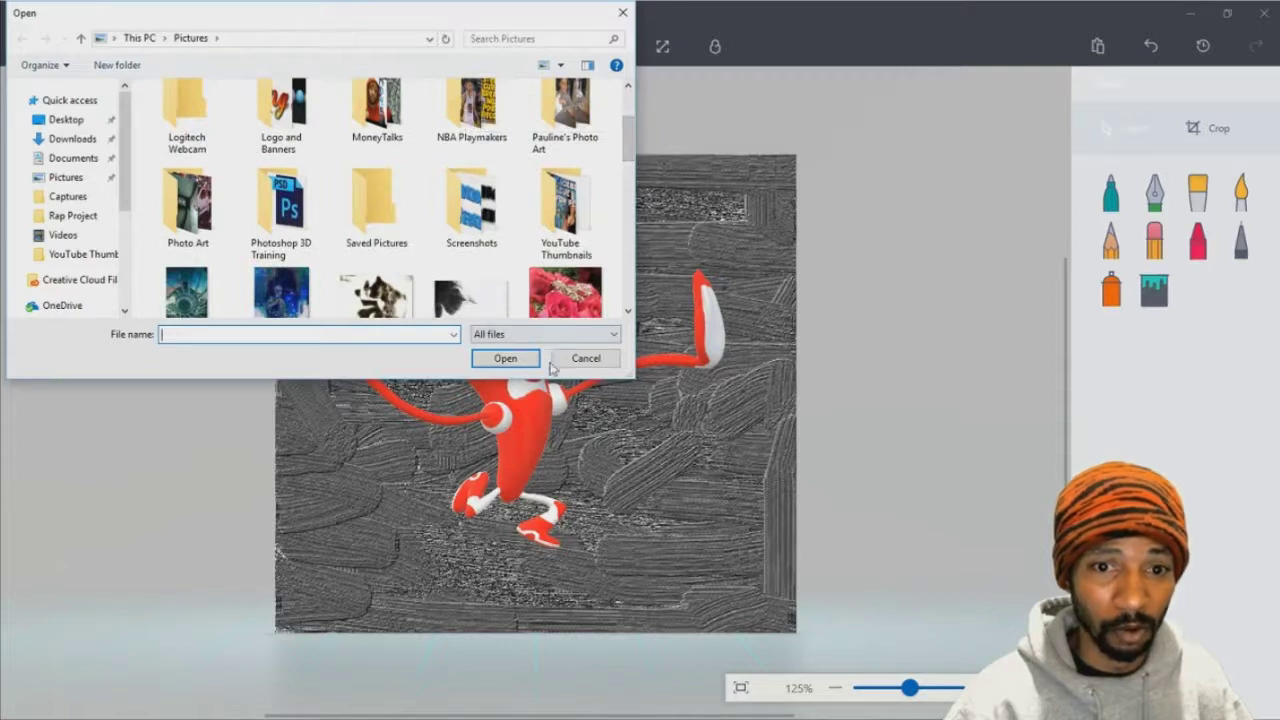
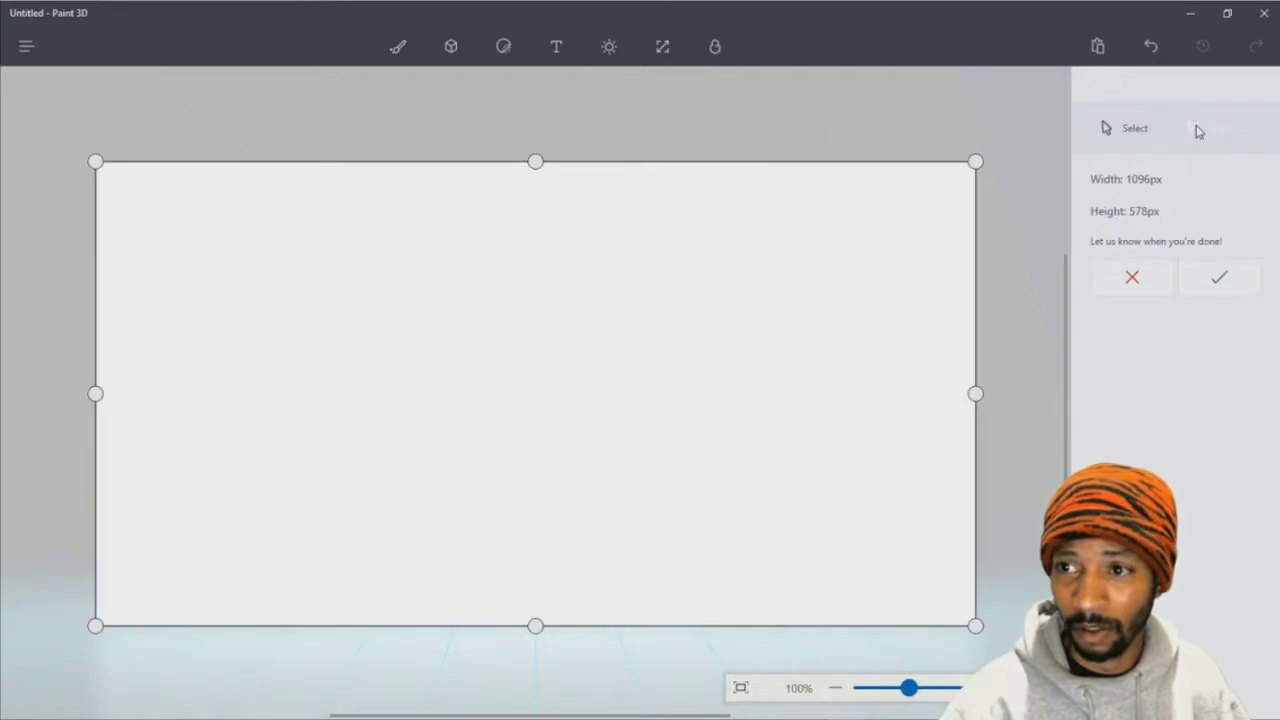
# Step: Discard the pending crop and select a rectangular area in the middle of the blank canvas
pyautogui.click(1134, 276)
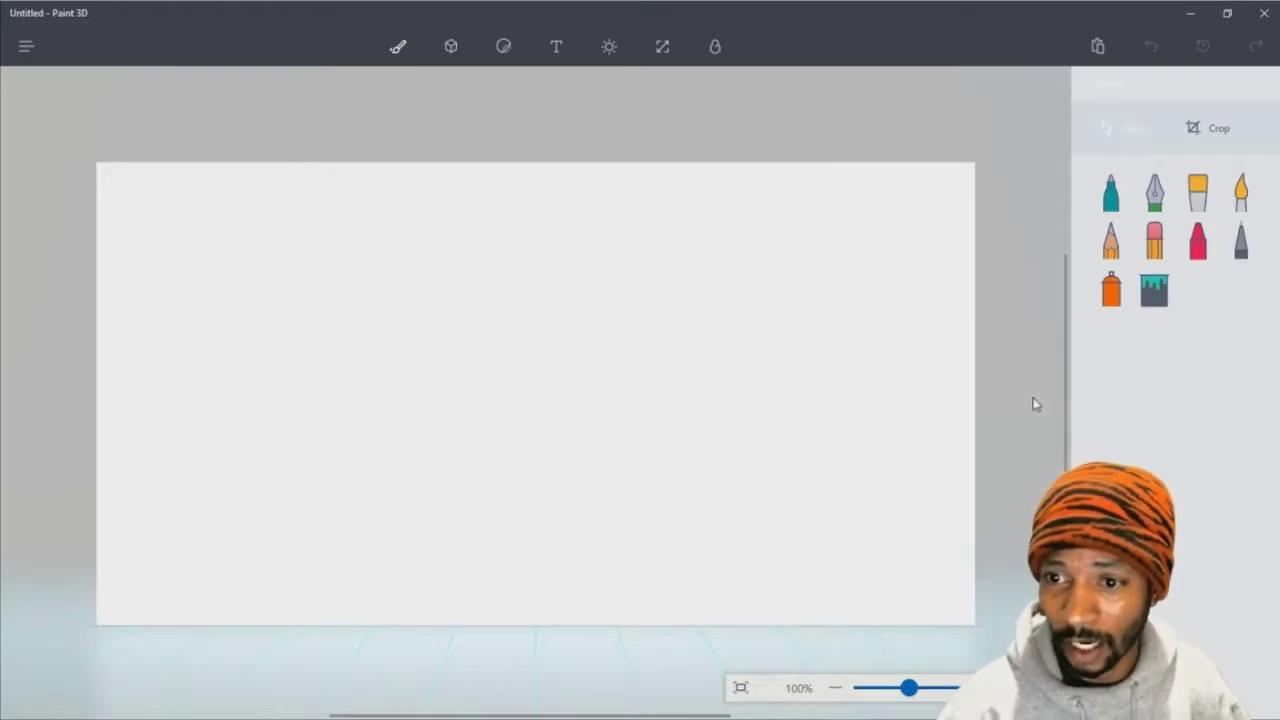
pyautogui.moveTo(498, 354); pyautogui.dragTo(669, 492)
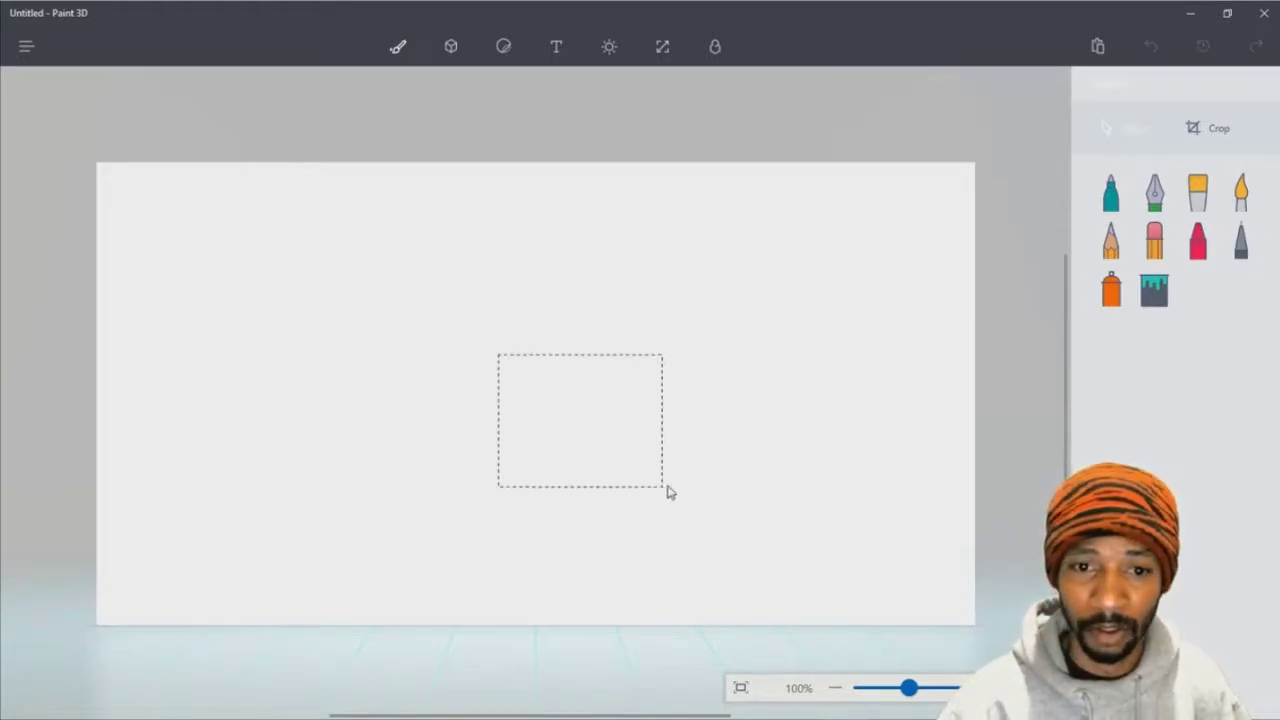
pyautogui.click(726, 391)
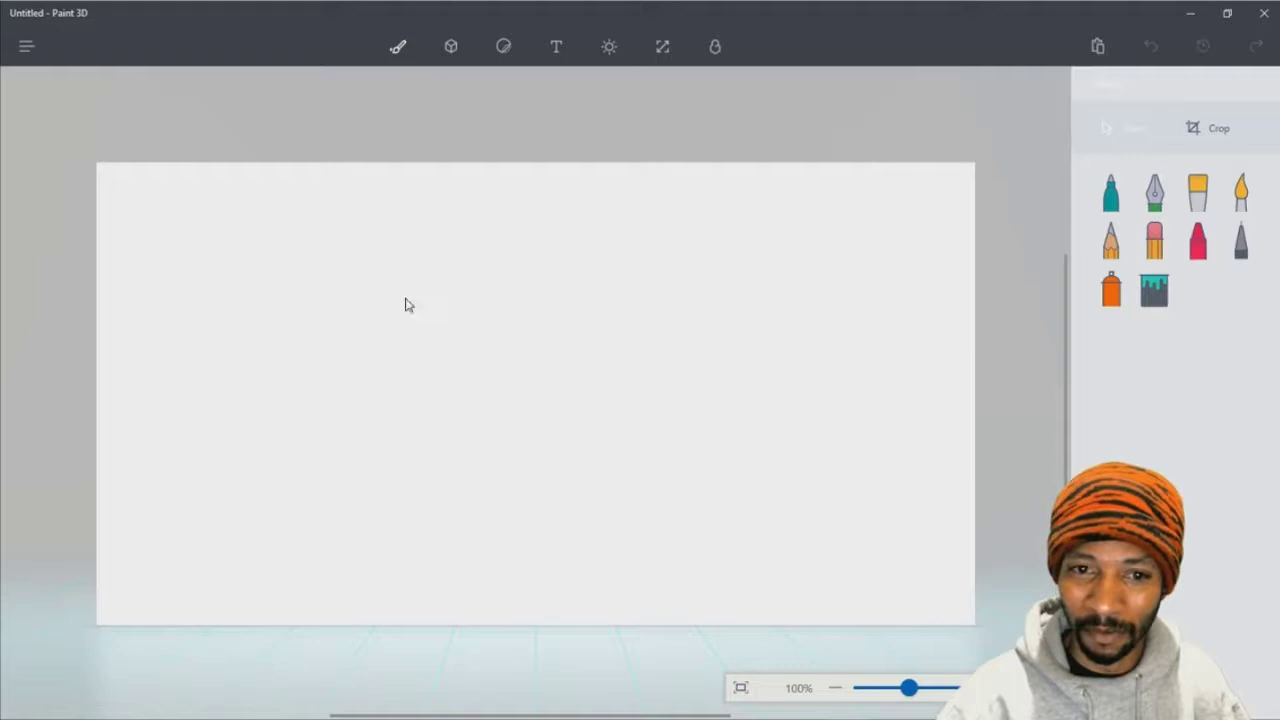
pyautogui.moveTo(425, 279); pyautogui.dragTo(751, 500)
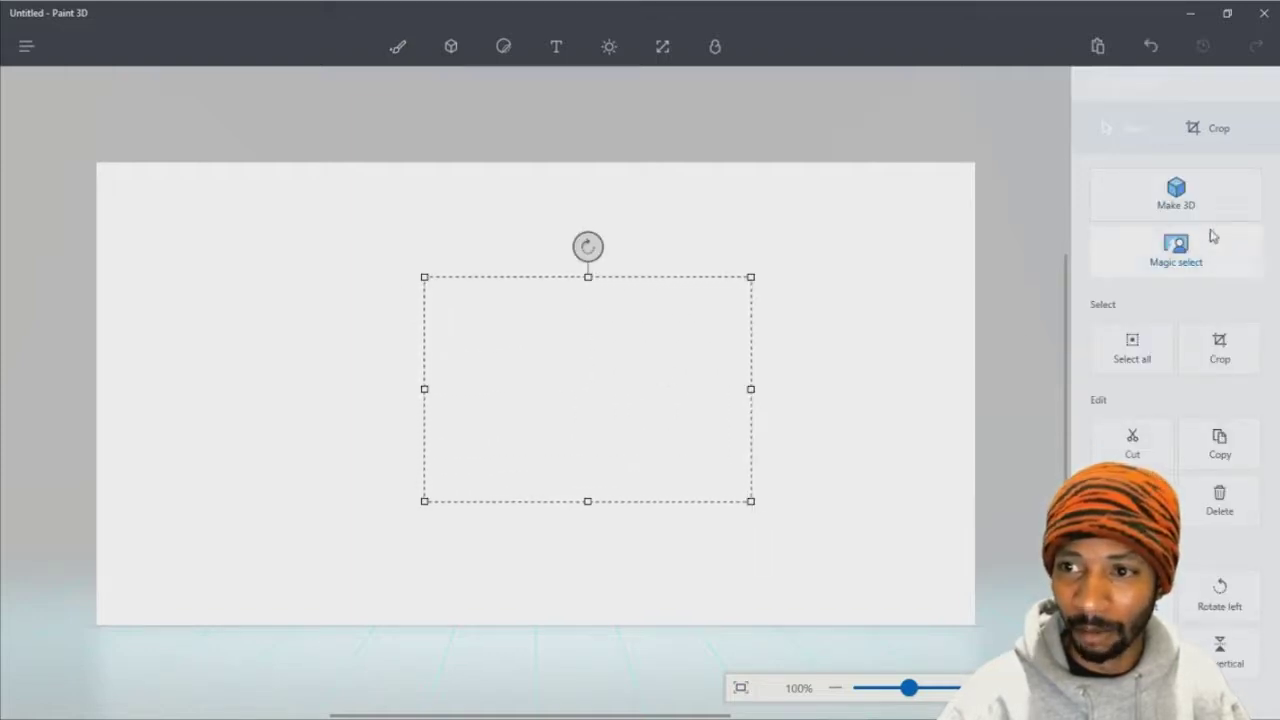
# Step: Make the selected area 3D, convert it to a sticker, and make it 3D again
pyautogui.click(1182, 203)
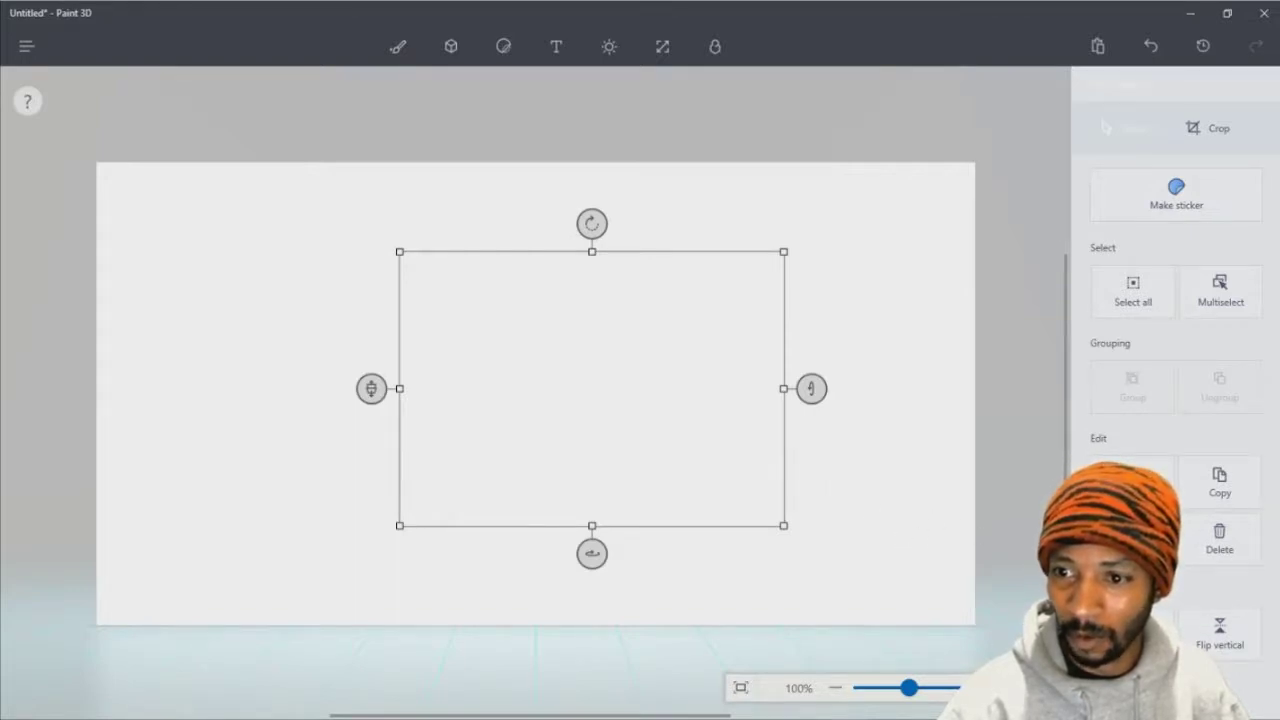
pyautogui.click(1160, 203)
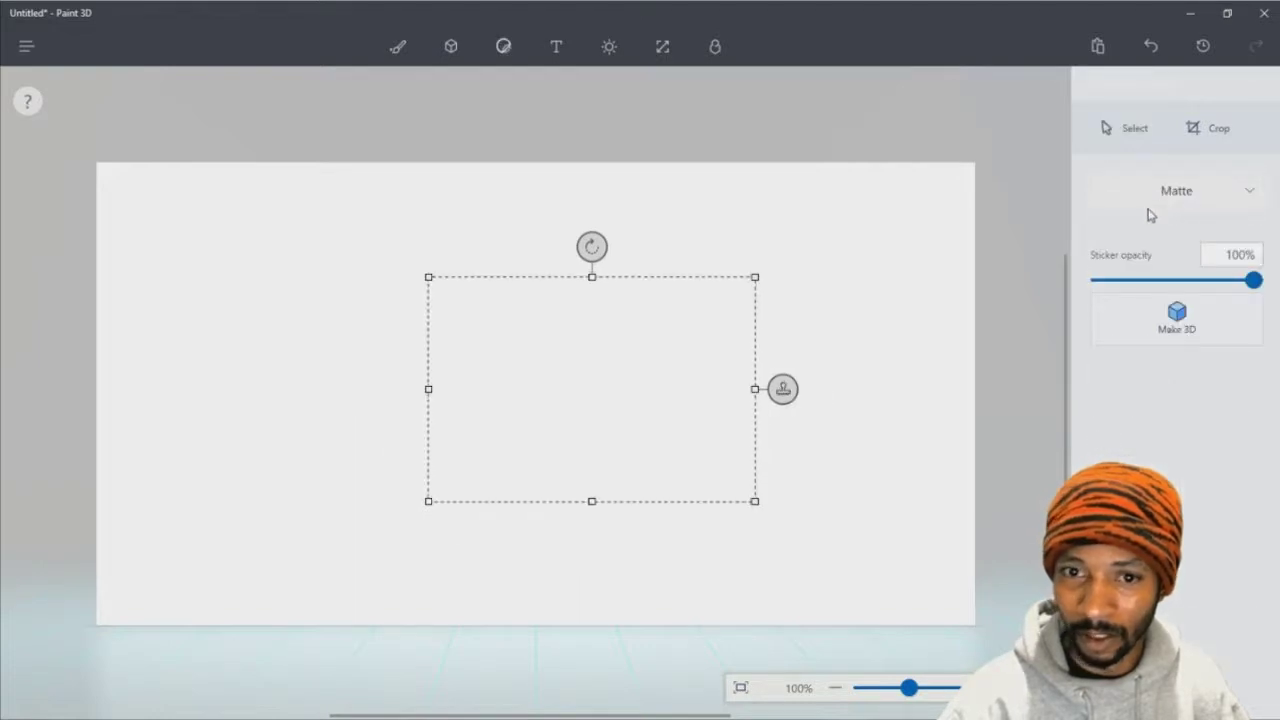
pyautogui.click(1150, 337)
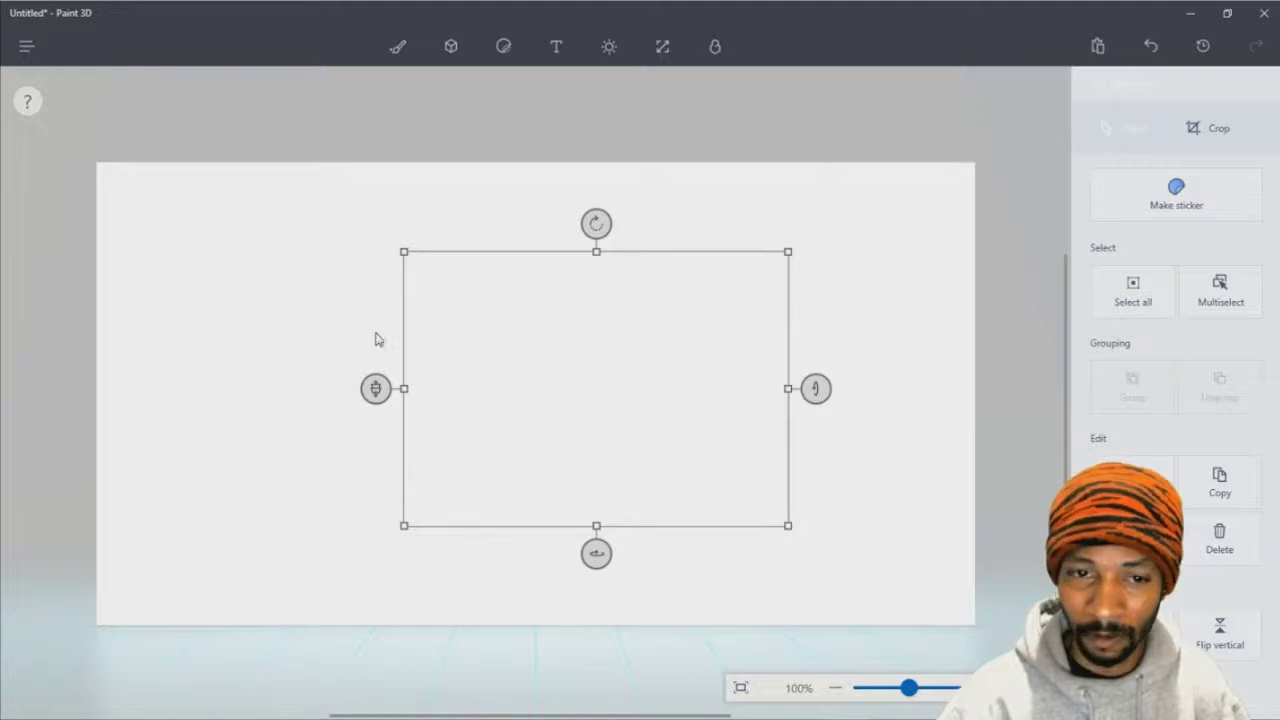
# Step: Try adjusting the blank 3D cutout and select another rectangular area of the canvas
pyautogui.moveTo(346, 396); pyautogui.dragTo(386, 450)
pyautogui.moveTo(386, 382); pyautogui.dragTo(534, 385)
pyautogui.moveTo(411, 449); pyautogui.dragTo(409, 500)
pyautogui.moveTo(438, 409); pyautogui.dragTo(517, 355)
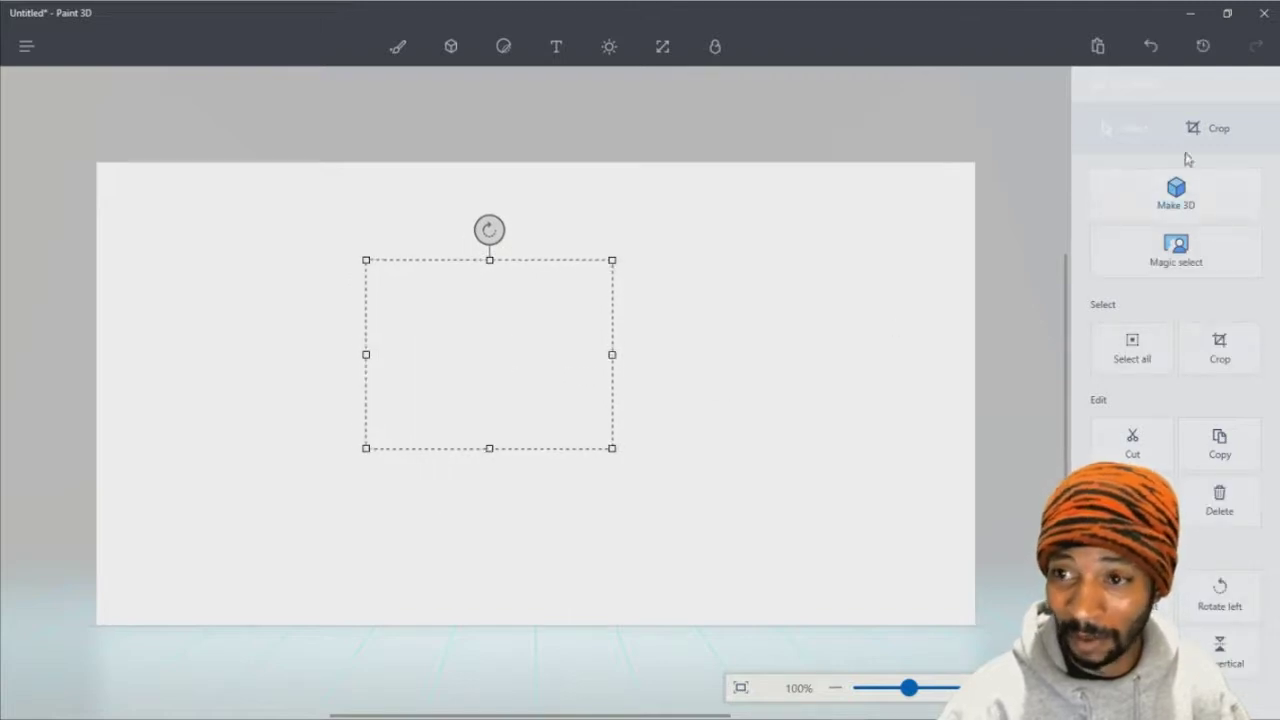
# Step: Try Magic select on the selected area, dismiss its tutorial, and undo all changes to the blank canvas
pyautogui.click(1176, 248)
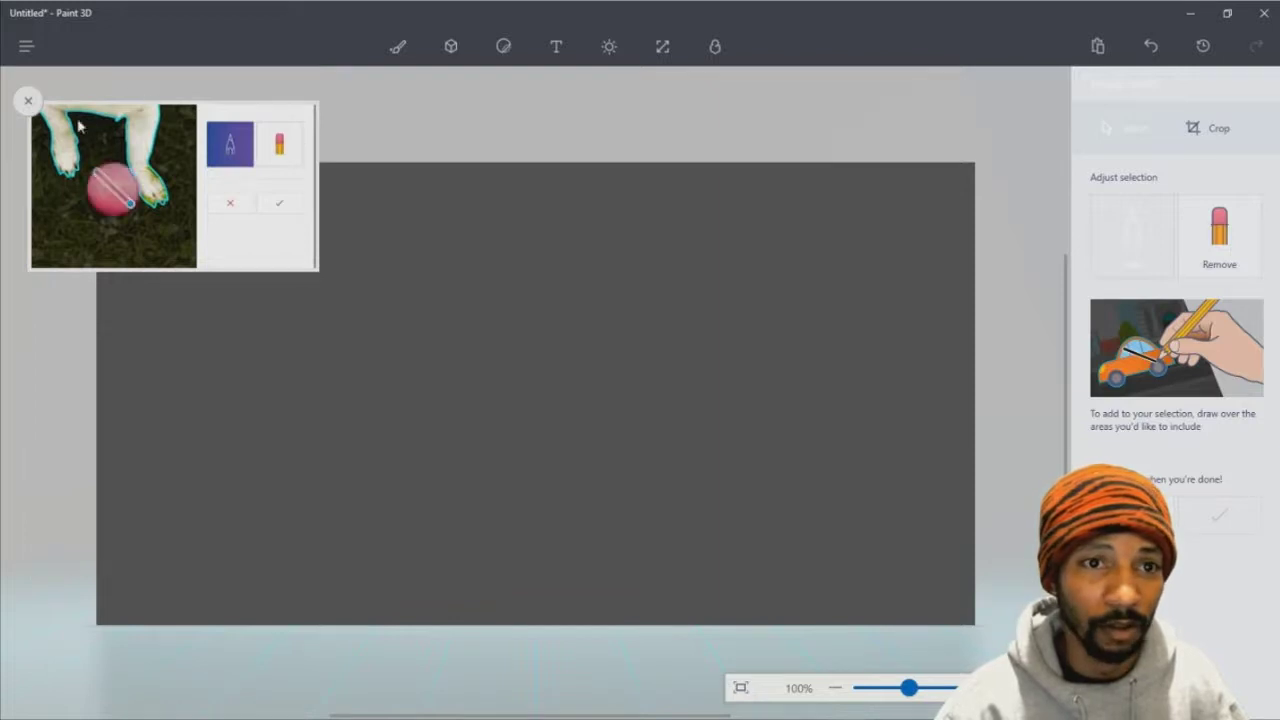
pyautogui.click(28, 100)
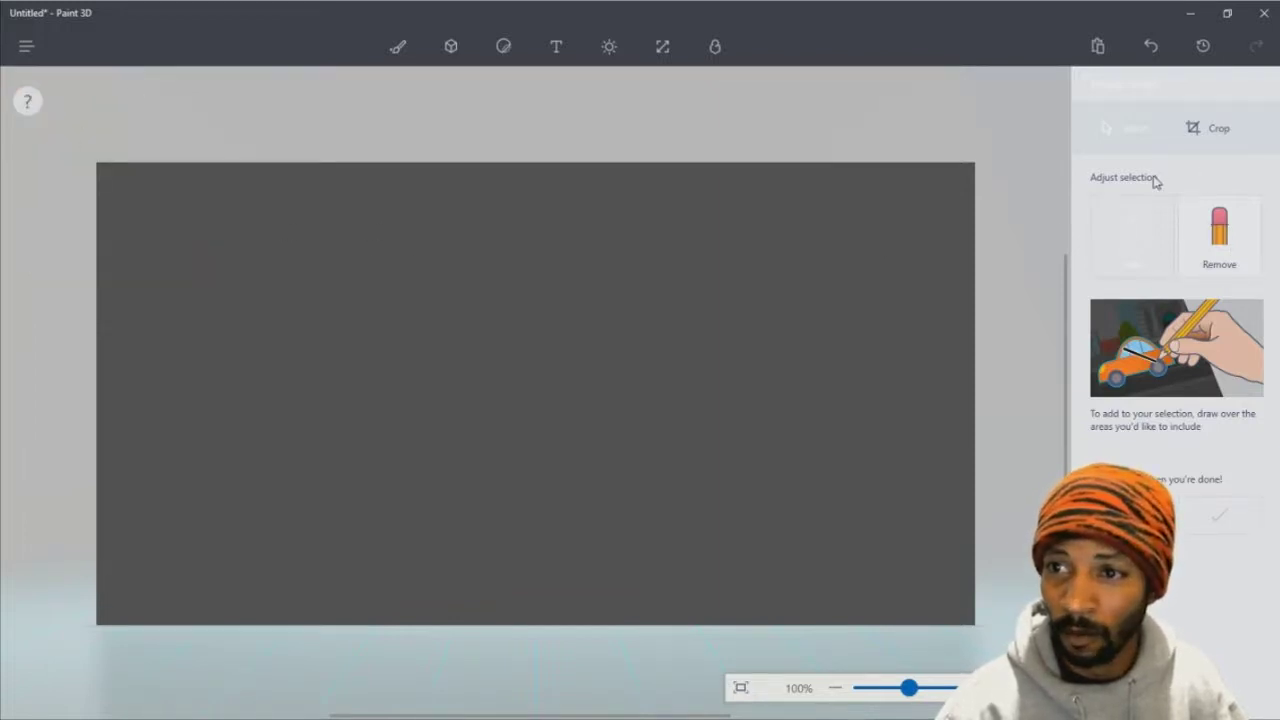
pyautogui.click(1150, 48)
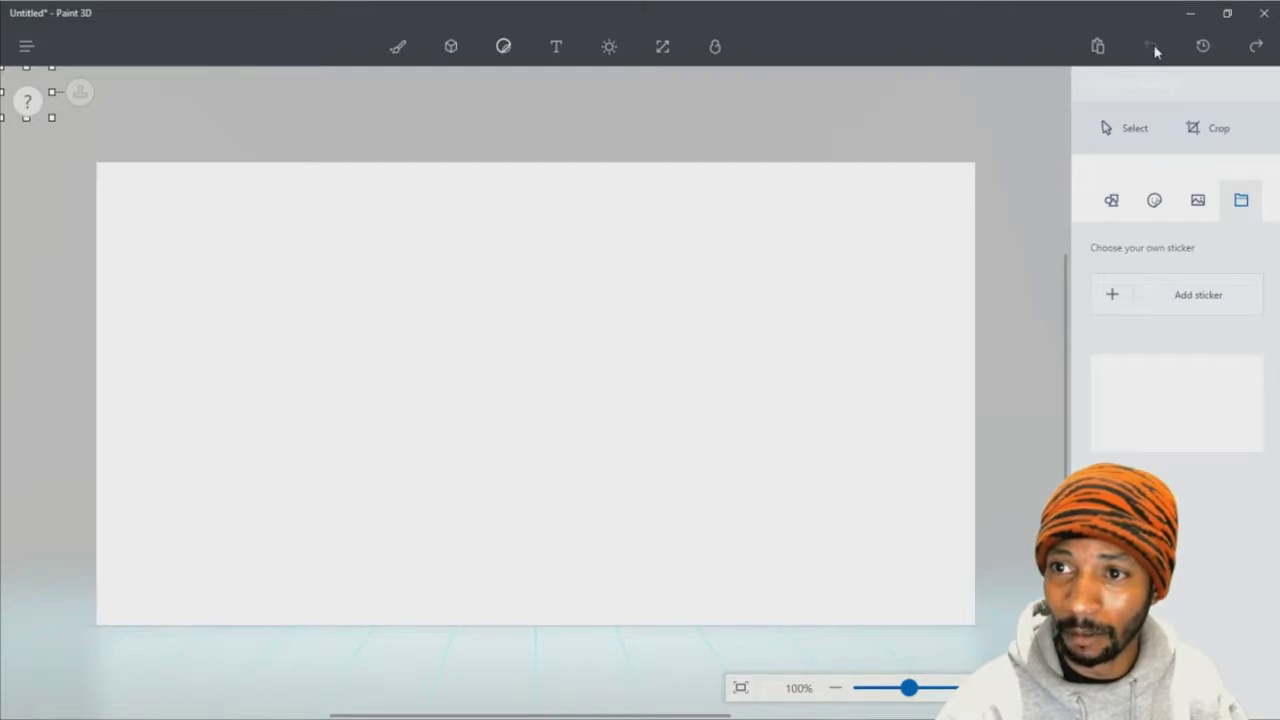
# Step: Review the 2D shapes, stickers, textures and custom sticker options, finishing on the 2D shapes
pyautogui.click(1140, 130)
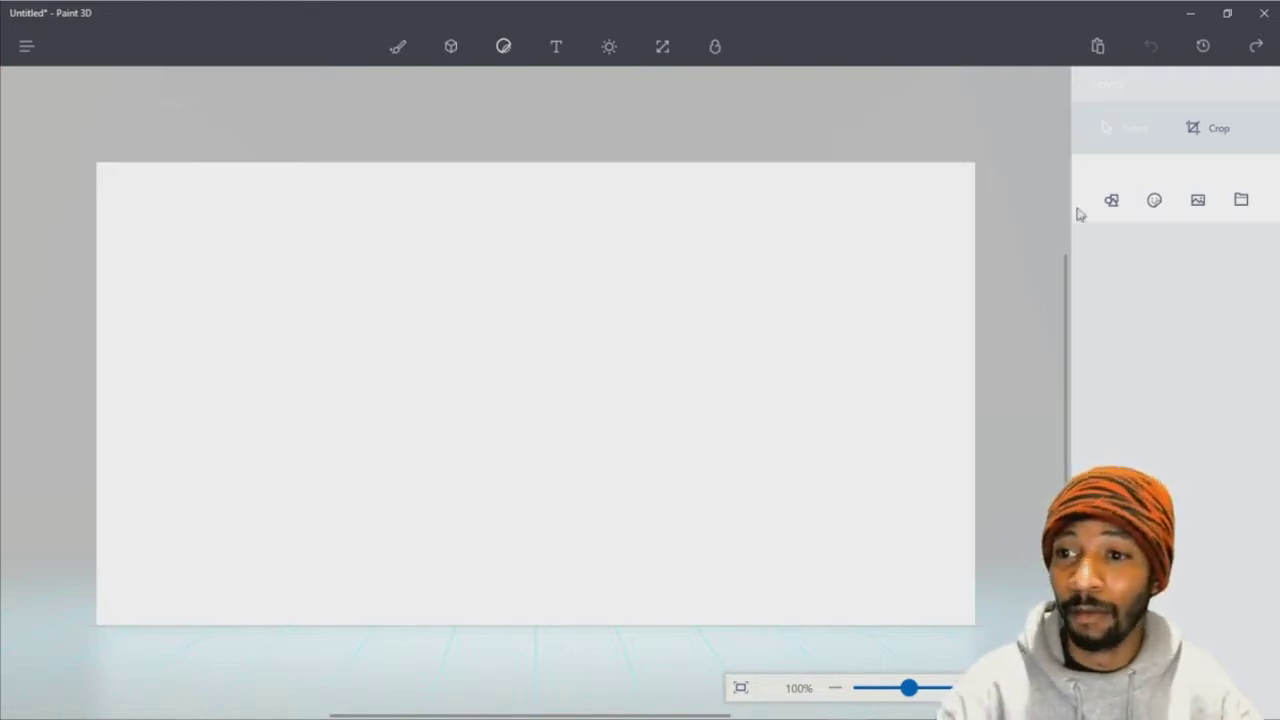
pyautogui.click(1114, 202)
pyautogui.click(1153, 202)
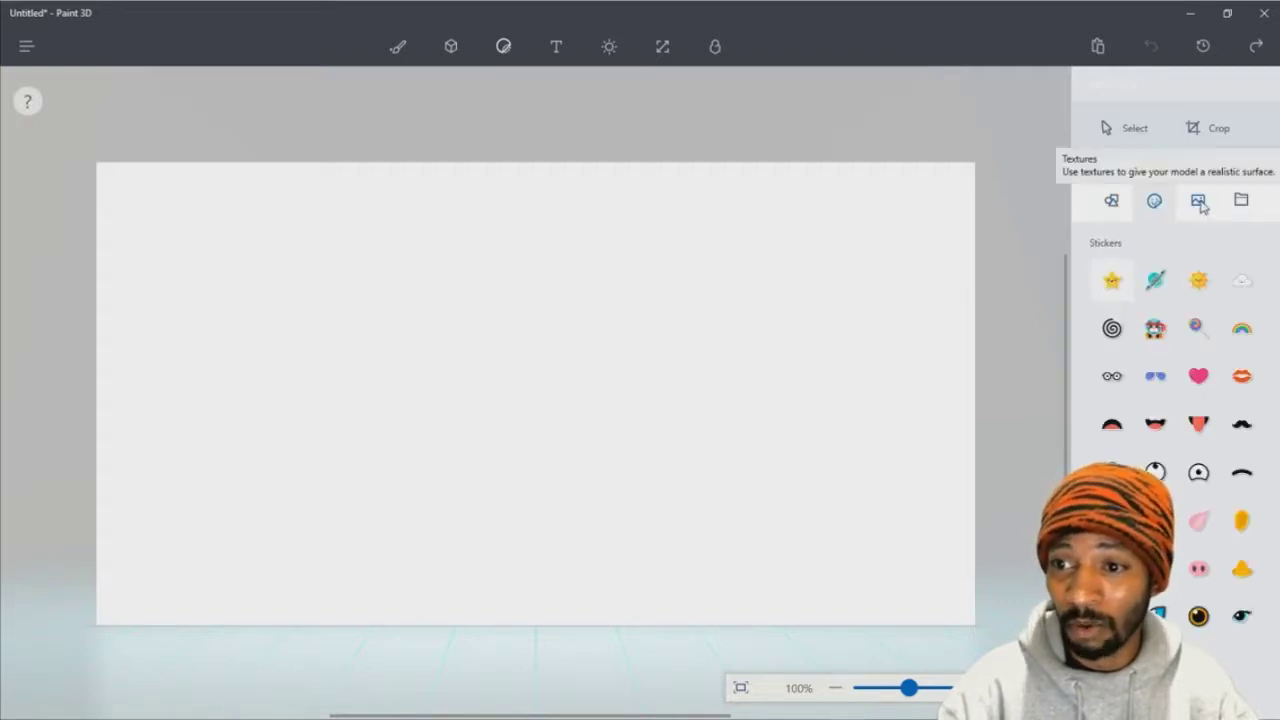
pyautogui.click(1199, 202)
pyautogui.click(1241, 201)
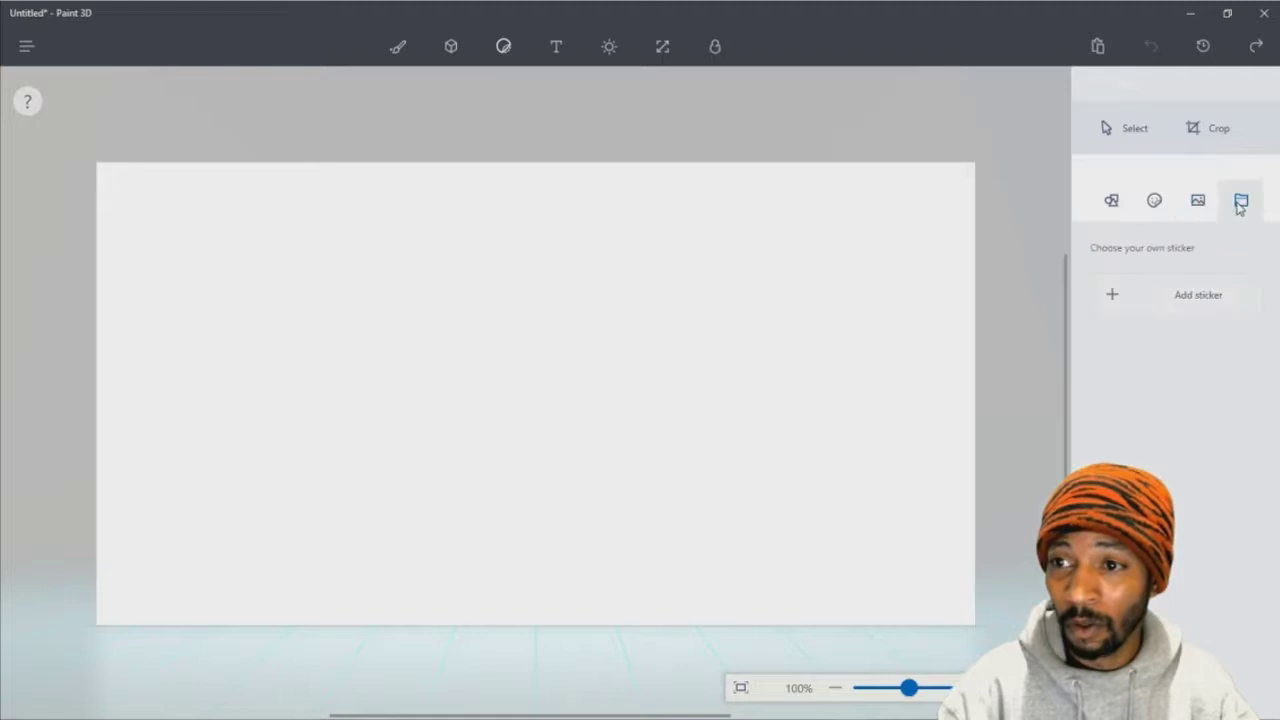
pyautogui.click(1114, 202)
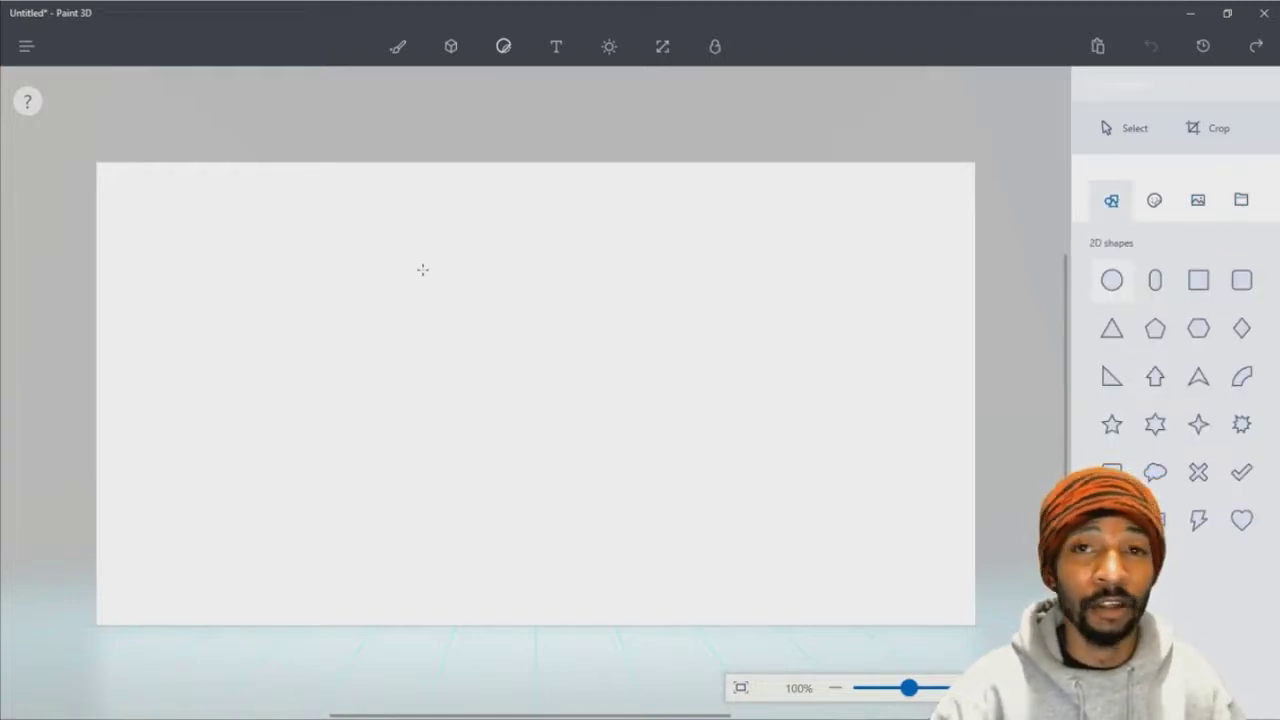
# Step: Switch to the Remix 3D page in Firefox and add the Steampunk Hero with Hawk model to the Creative Project 1 board
pyautogui.click(27, 47)
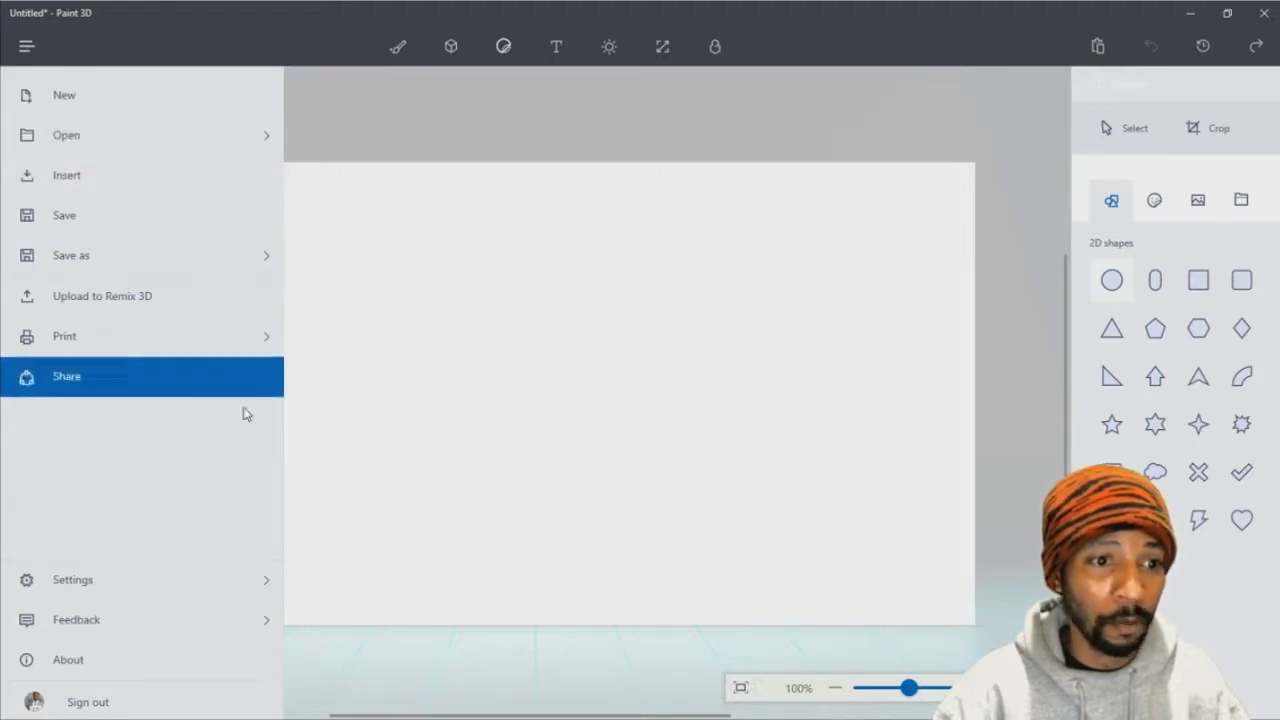
pyautogui.moveTo(540, 712)
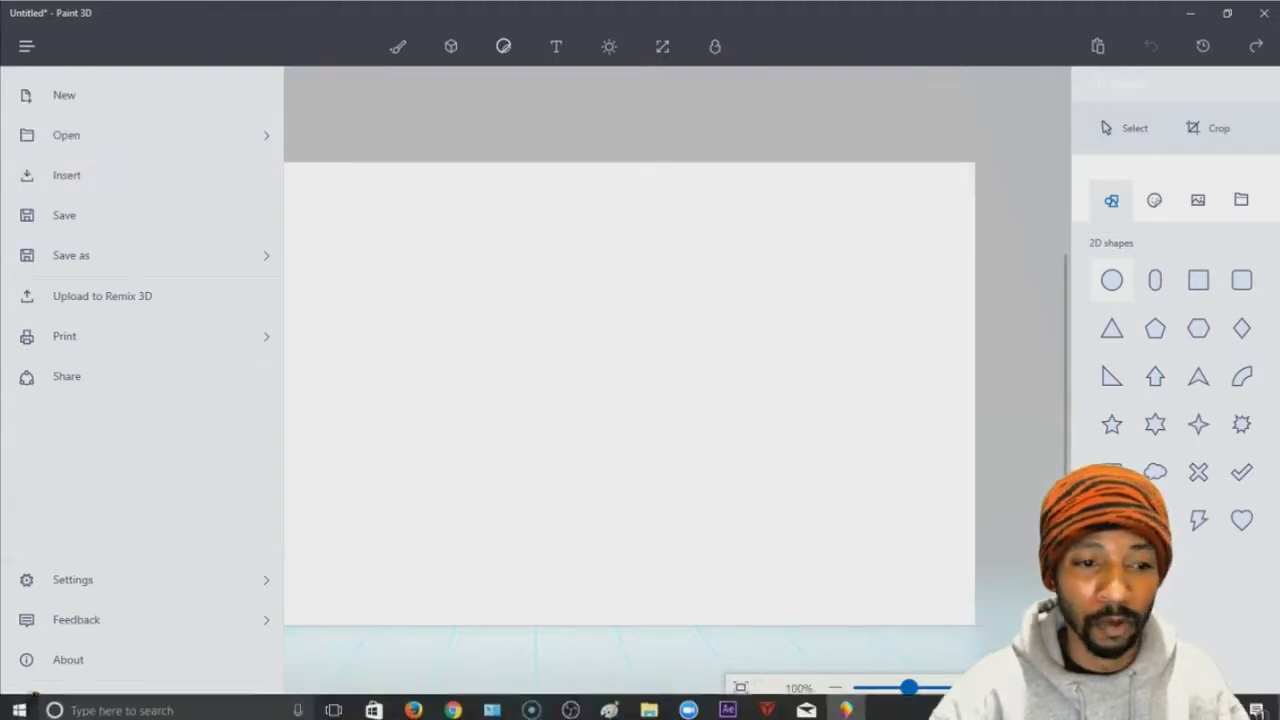
pyautogui.click(413, 705)
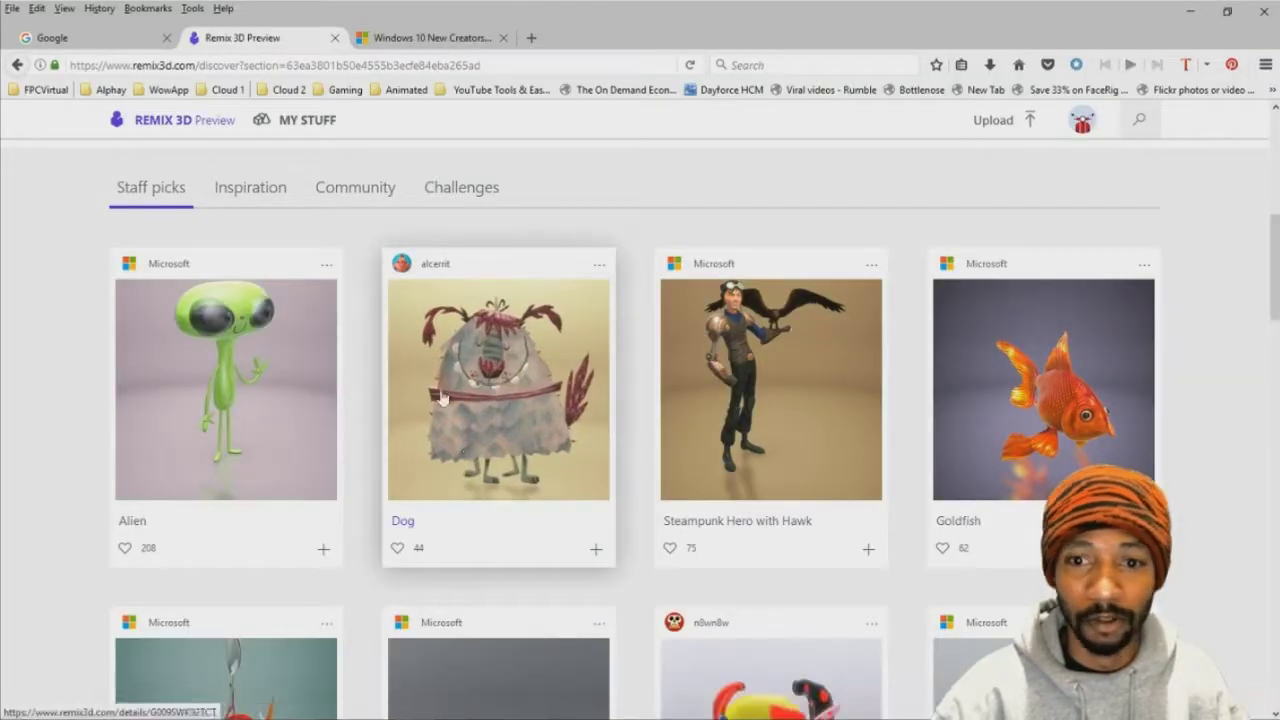
pyautogui.click(869, 550)
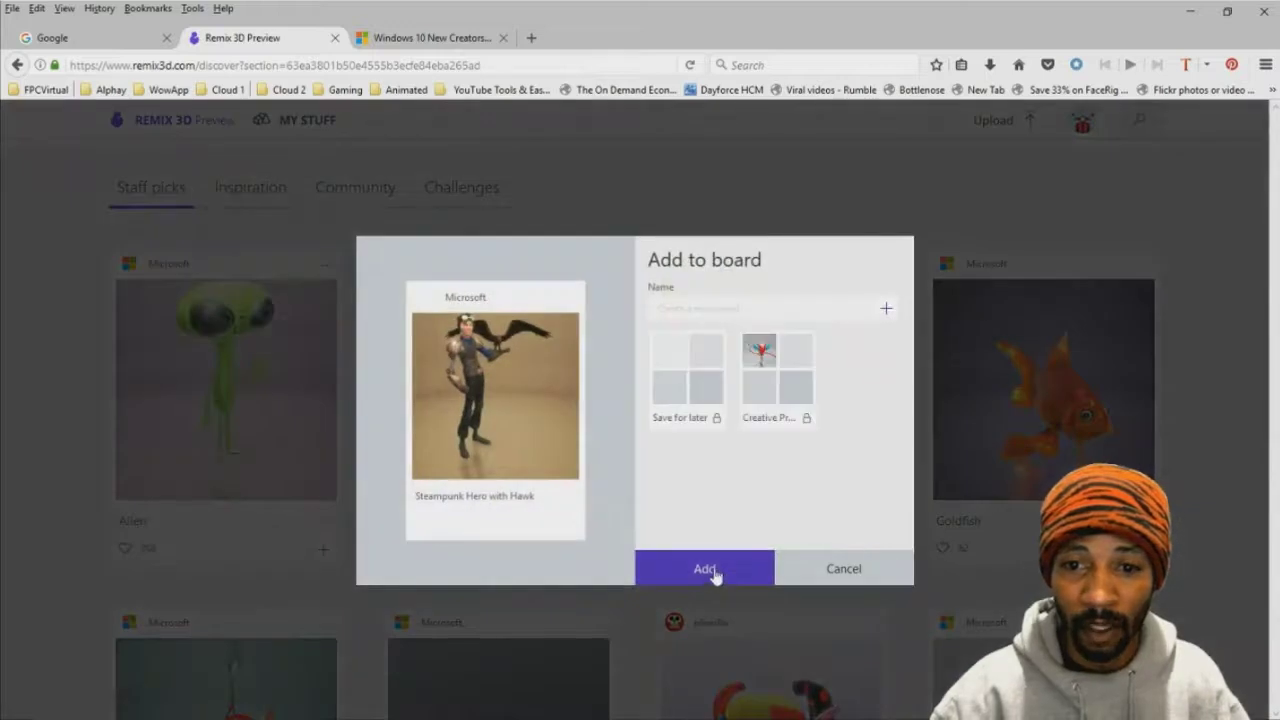
pyautogui.click(705, 569)
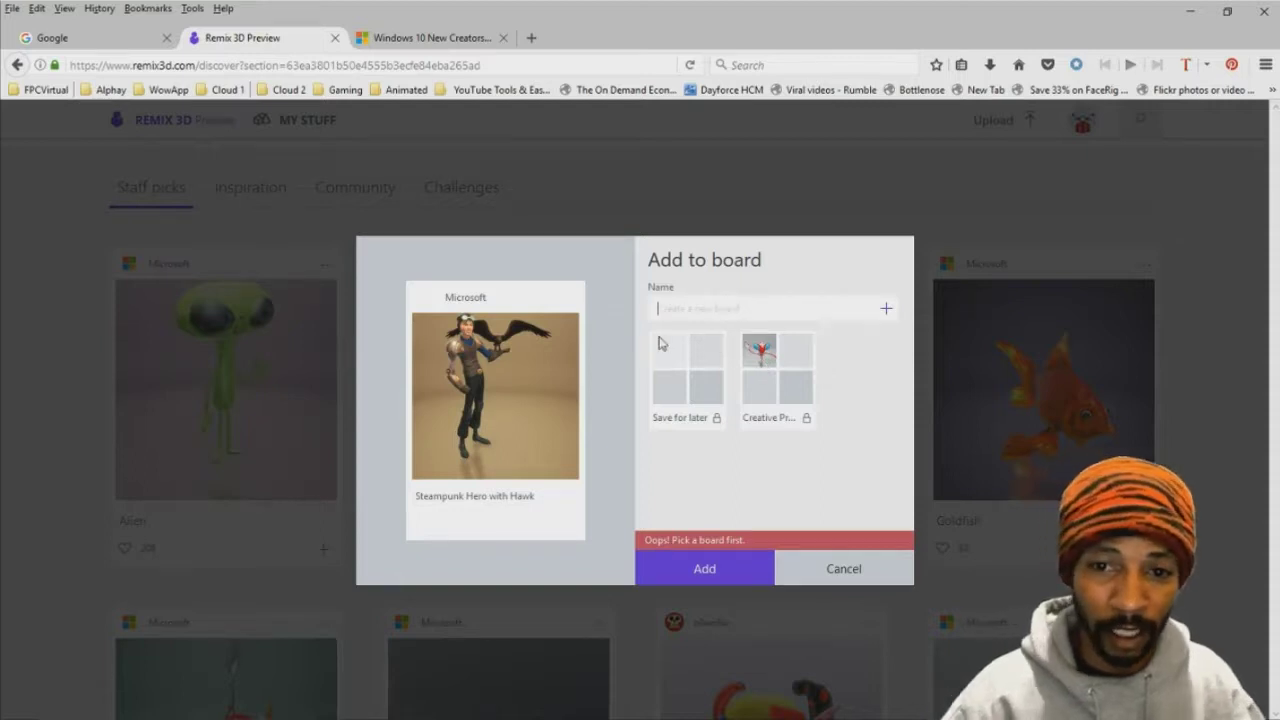
pyautogui.click(765, 365)
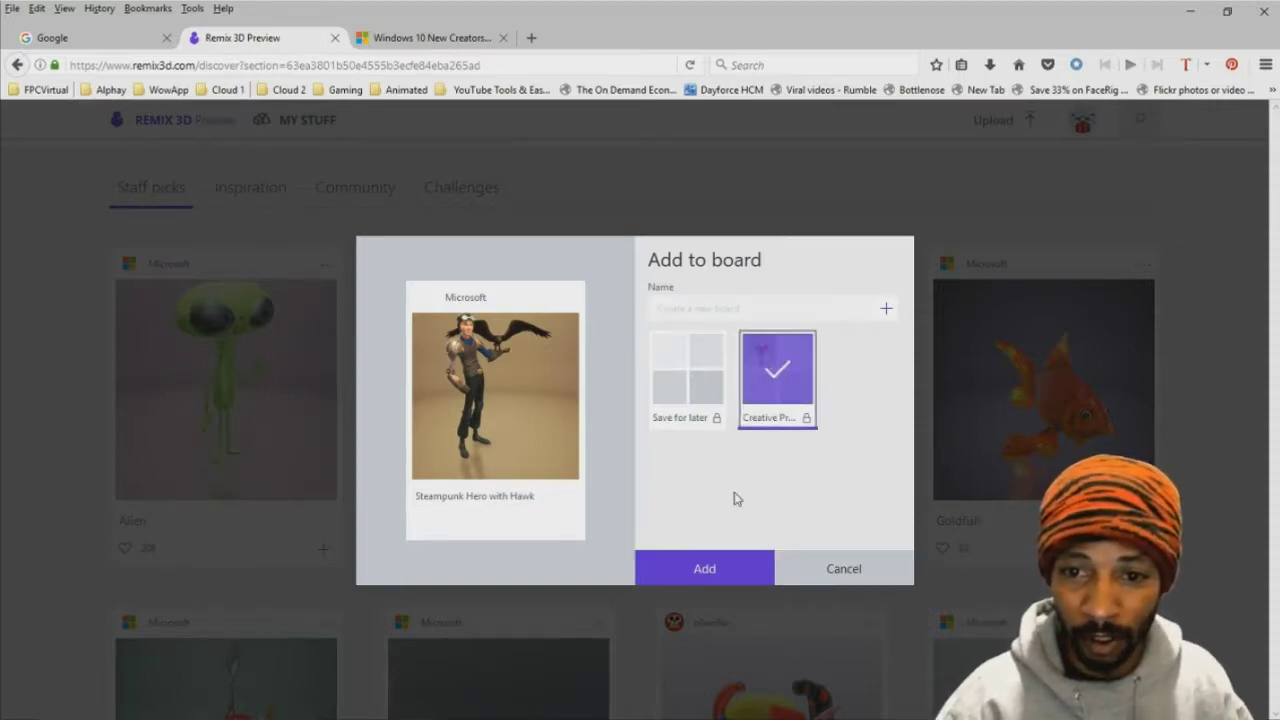
pyautogui.click(722, 576)
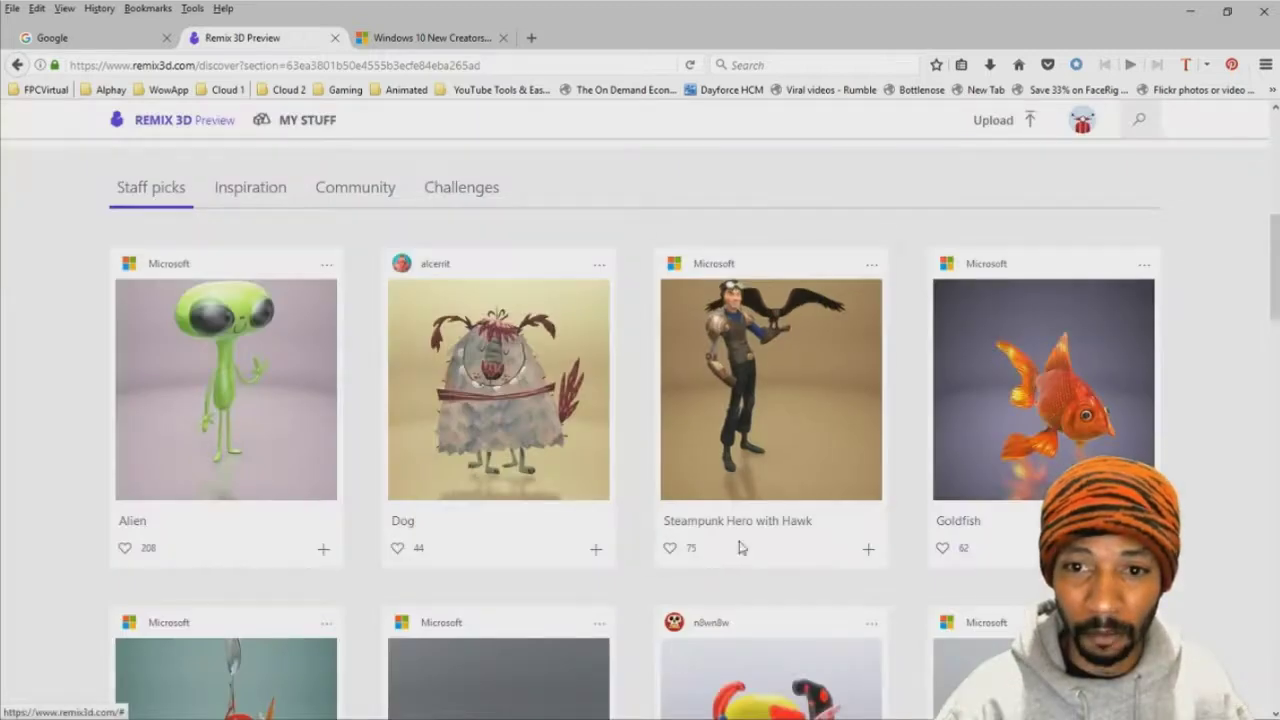
# Step: Open the Creative Project 1 board from the boards in My Stuff
pyautogui.click(310, 121)
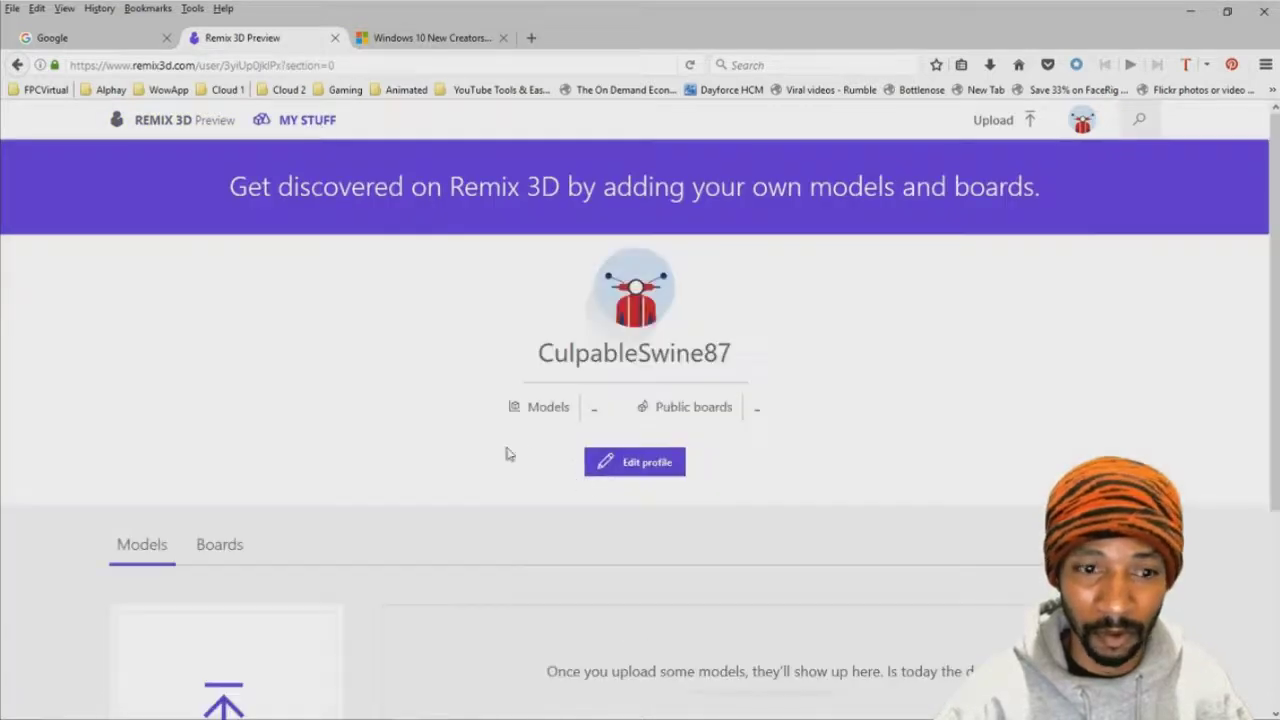
pyautogui.scroll(-3, 462, 508)
pyautogui.click(238, 266)
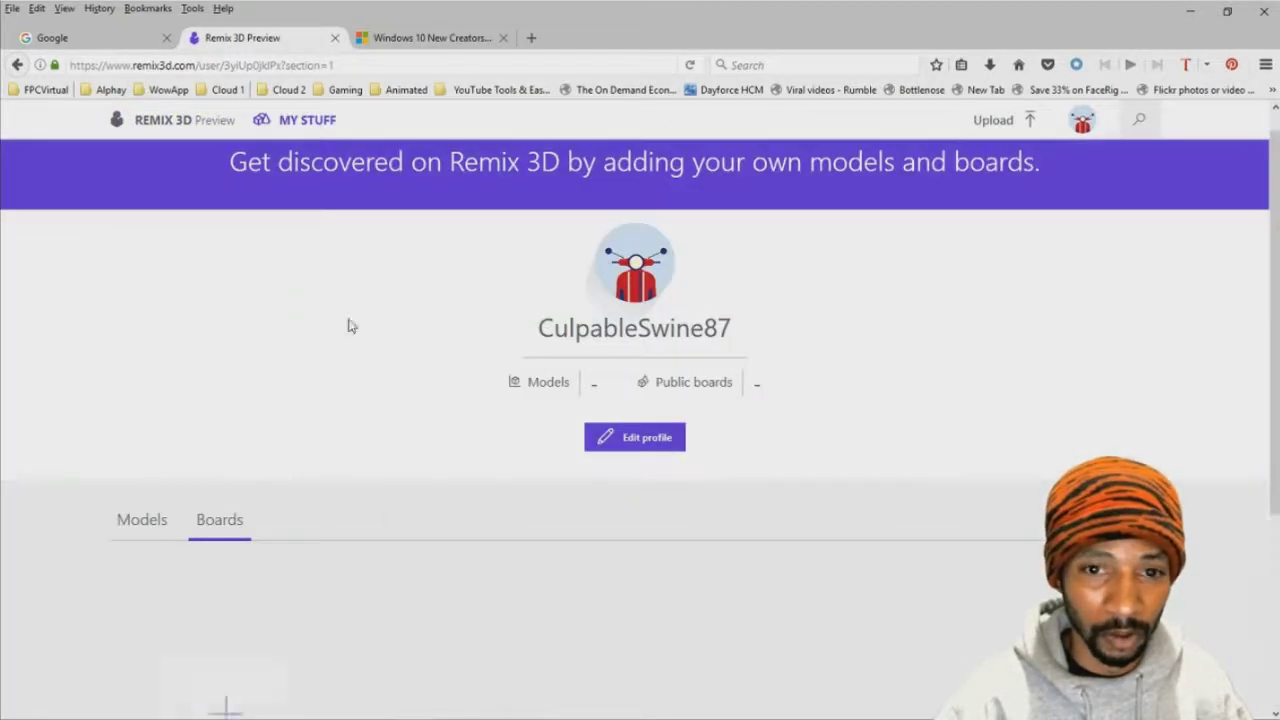
pyautogui.scroll(-3, 712, 450)
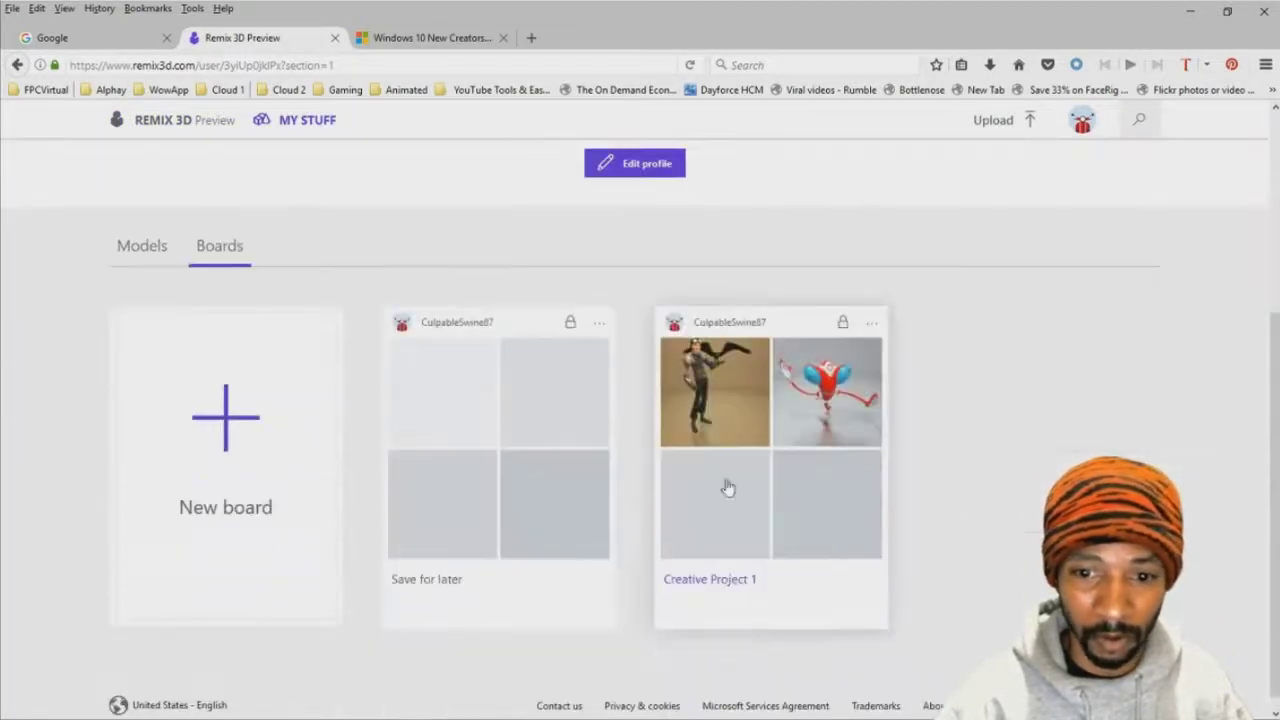
pyautogui.click(733, 393)
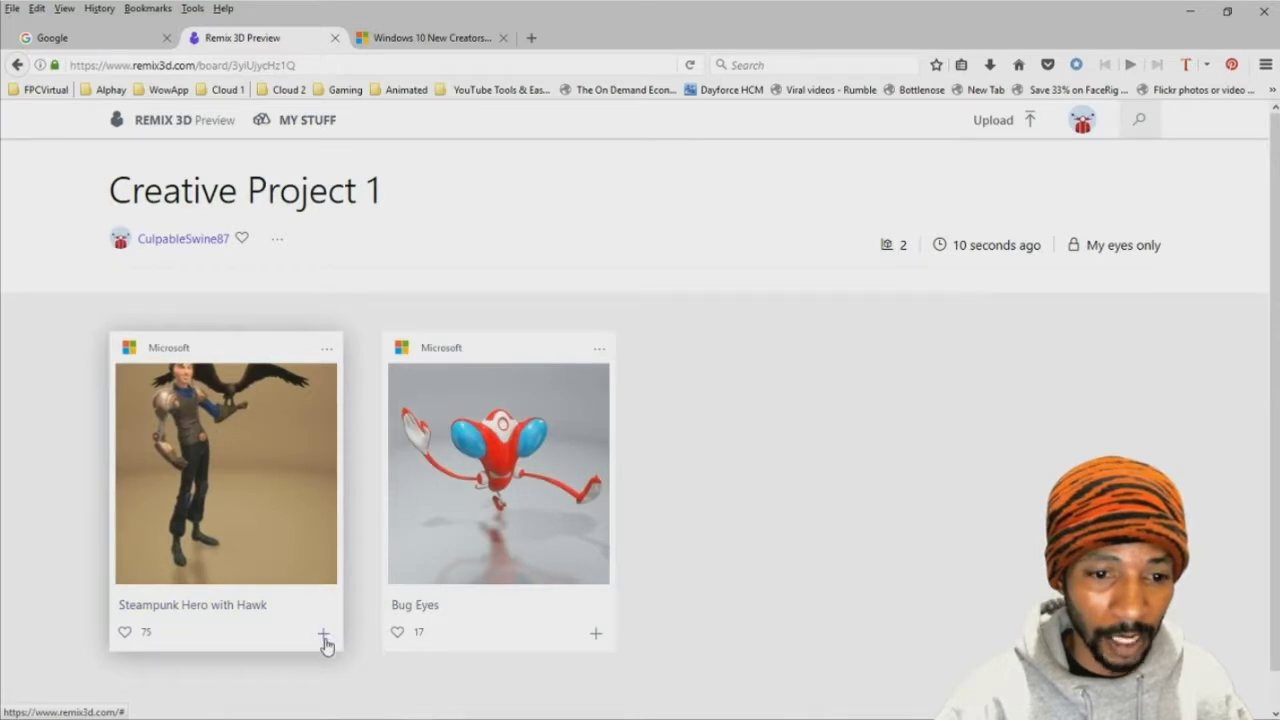
# Step: Open the Steampunk Hero with Hawk model's details and send it to Paint 3D for remixing
pyautogui.click(325, 350)
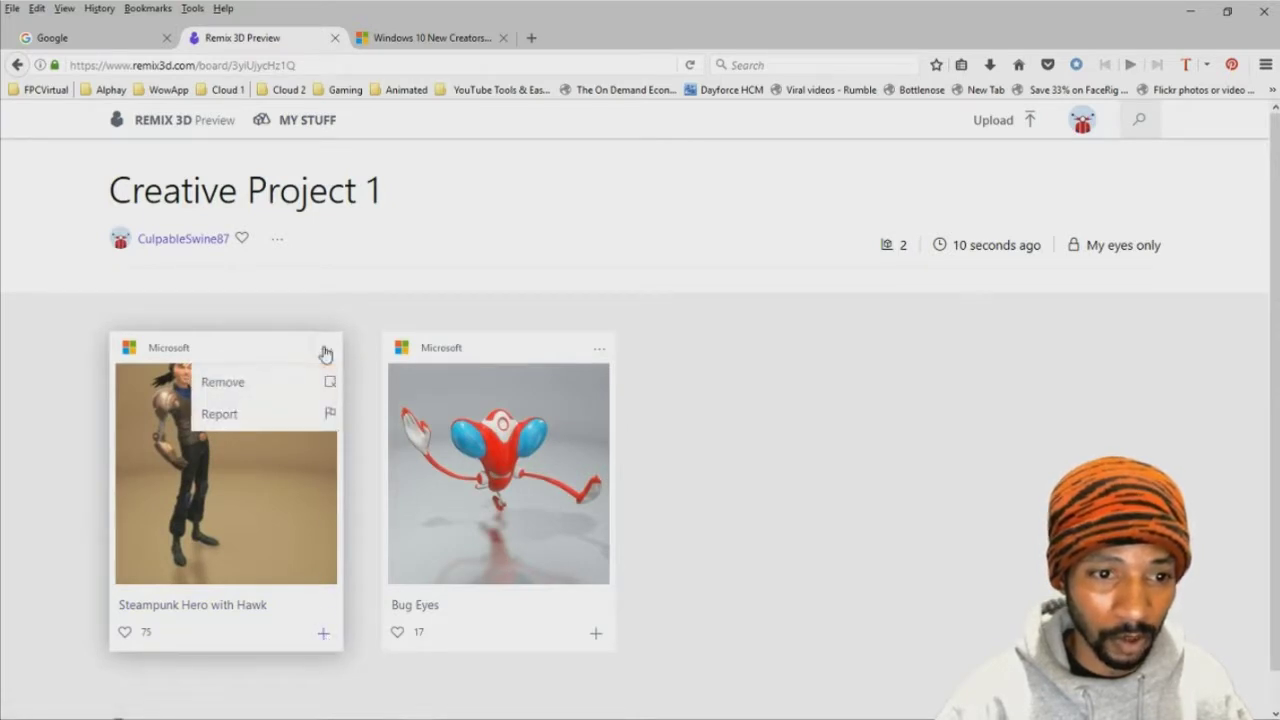
pyautogui.click(251, 452)
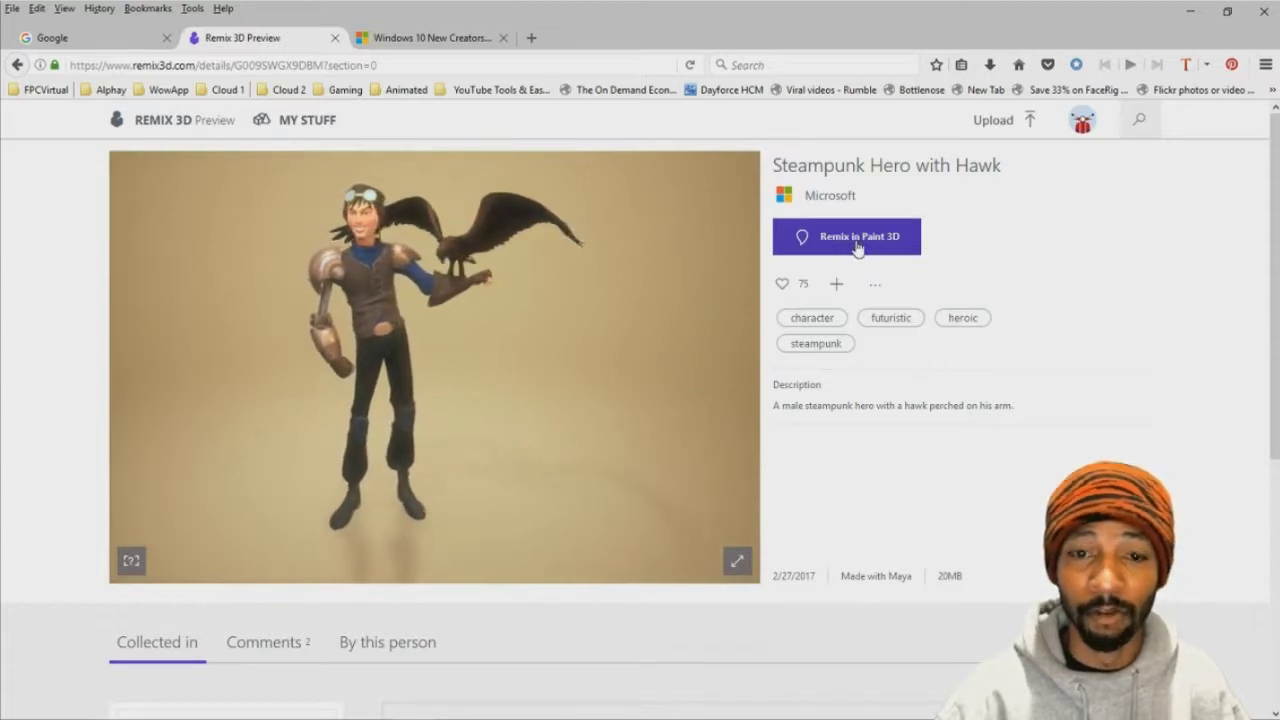
pyautogui.click(857, 240)
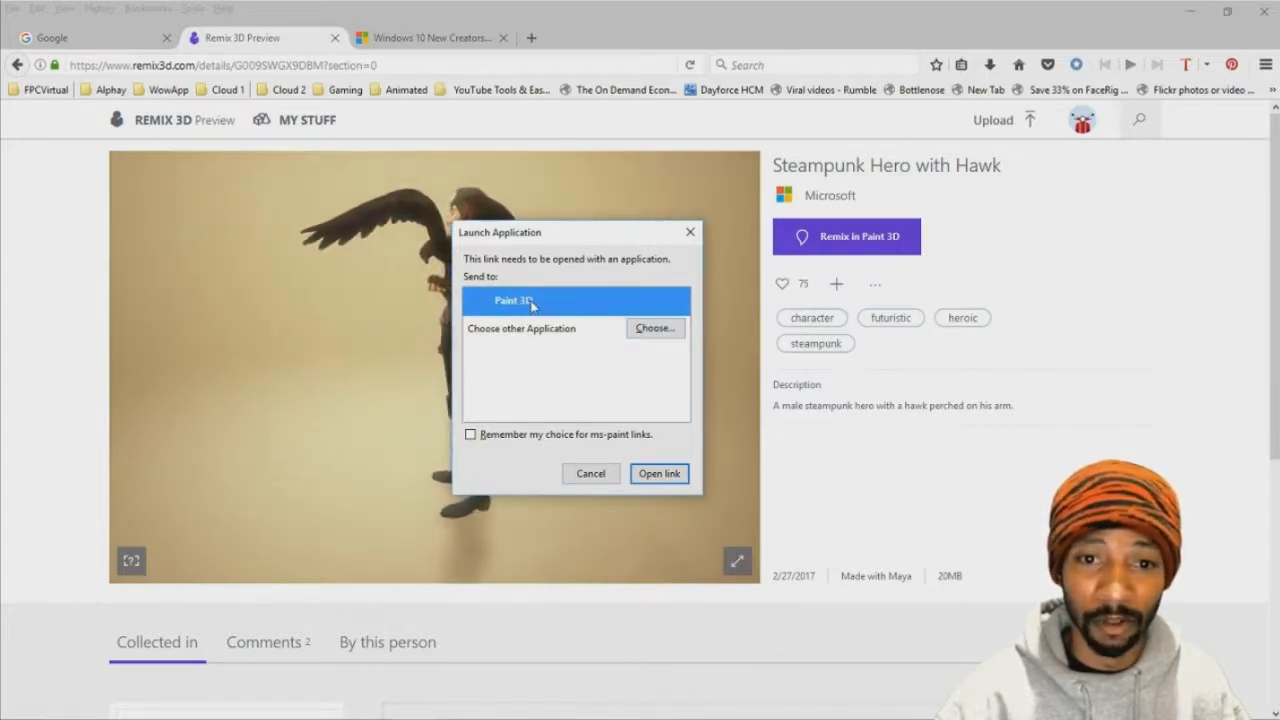
pyautogui.click(660, 474)
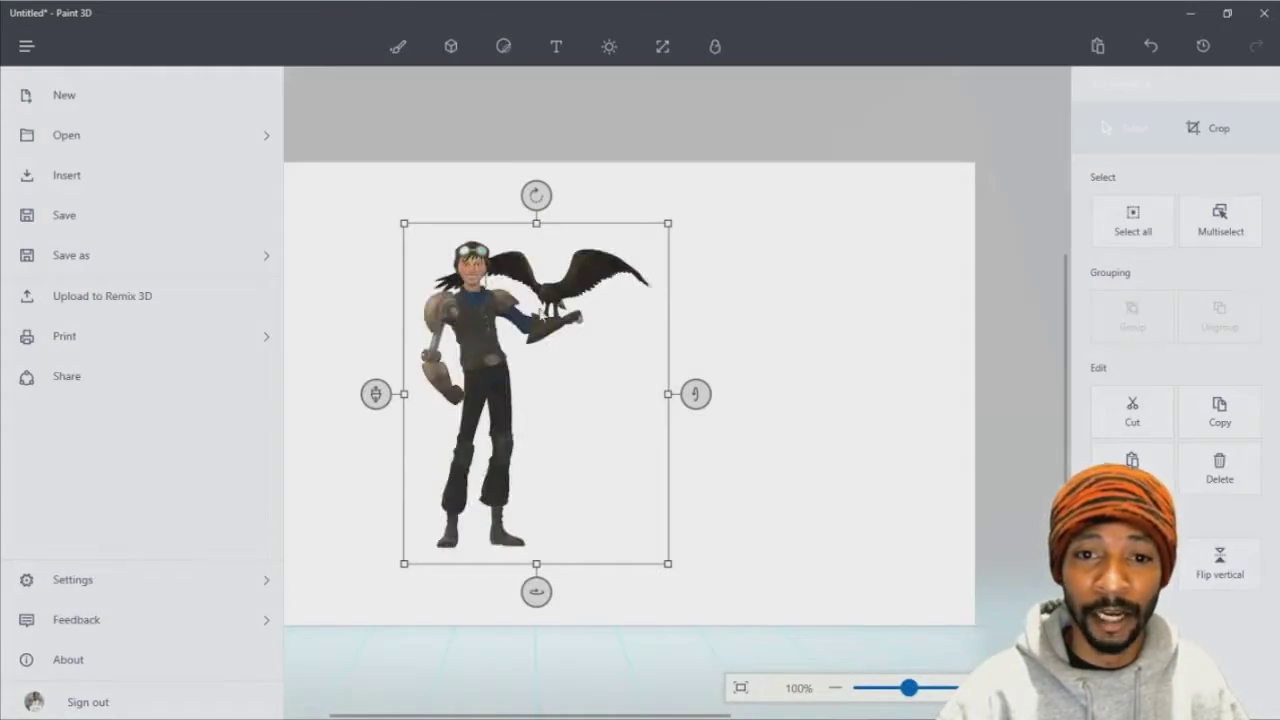
# Step: Close the expanded file menu and move the steampunk hero slightly right and up on the canvas
pyautogui.click(487, 283)
pyautogui.moveTo(478, 278); pyautogui.dragTo(507, 263)
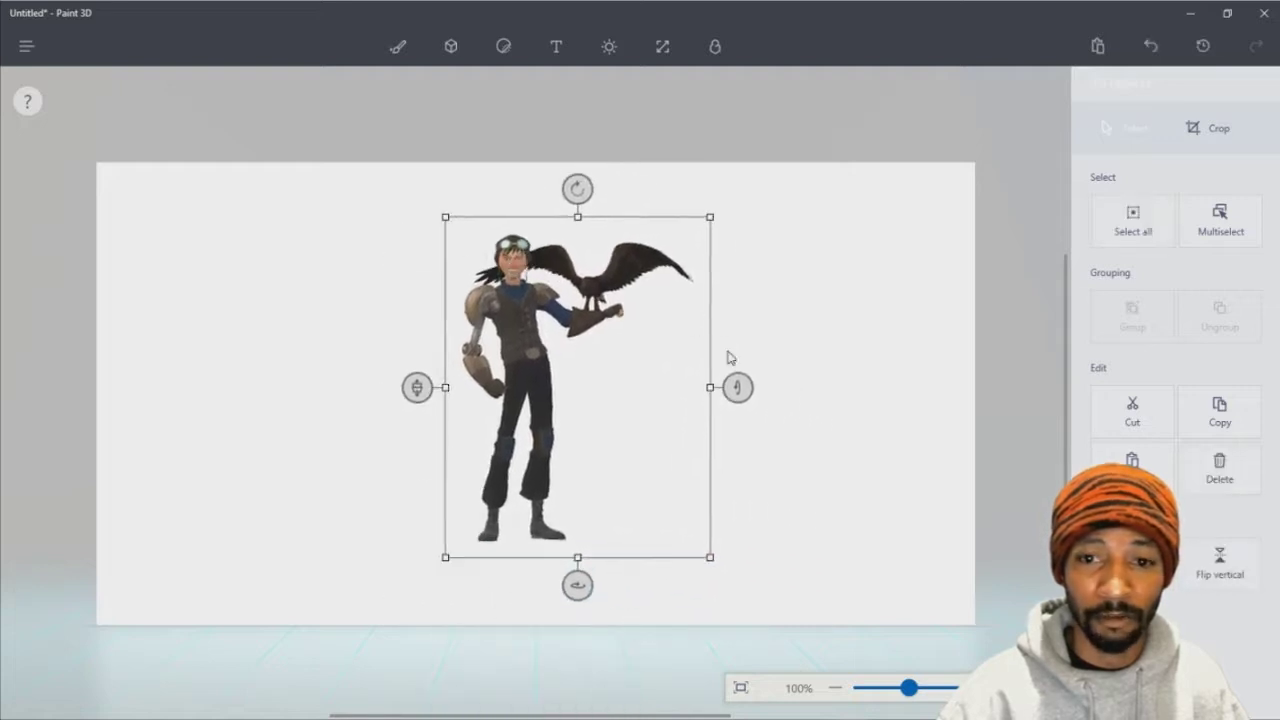
pyautogui.moveTo(741, 390)
pyautogui.mouseDown()
pyautogui.moveTo(785, 396)
pyautogui.moveTo(737, 449)
pyautogui.moveTo(737, 387)
pyautogui.mouseUp()
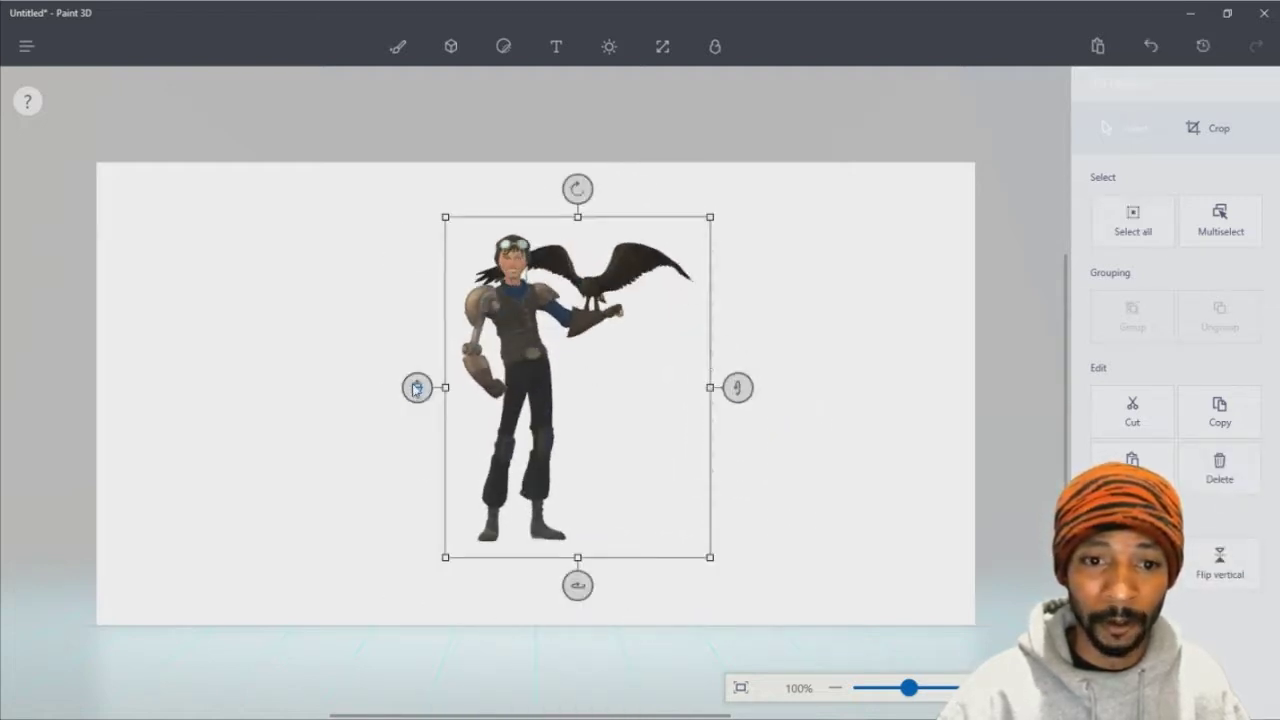
# Step: Turn the steampunk hero about its vertical axis, adjust its forward tilt, and rotate it until it stands upright
pyautogui.moveTo(577, 189)
pyautogui.mouseDown()
pyautogui.moveTo(677, 214)
pyautogui.moveTo(520, 197)
pyautogui.moveTo(562, 186)
pyautogui.mouseUp()
pyautogui.moveTo(559, 601); pyautogui.dragTo(417, 543)
pyautogui.moveTo(515, 555); pyautogui.dragTo(515, 555)
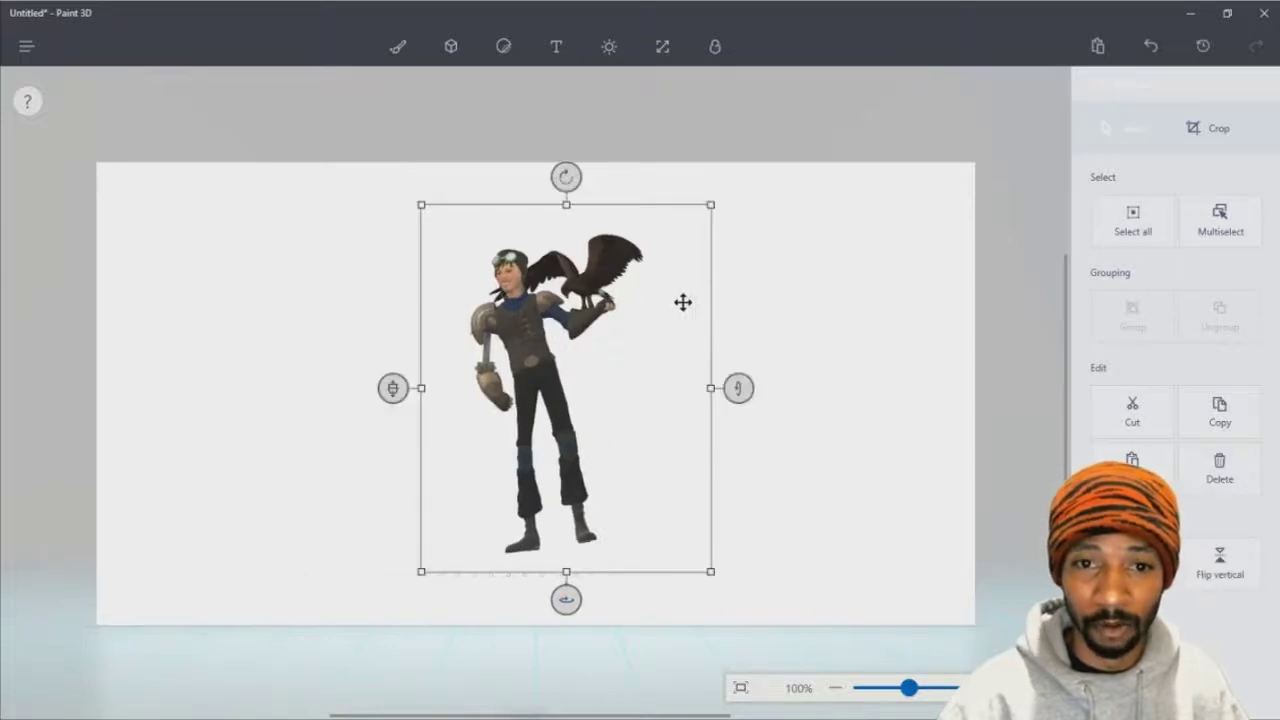
pyautogui.moveTo(737, 386); pyautogui.dragTo(738, 416)
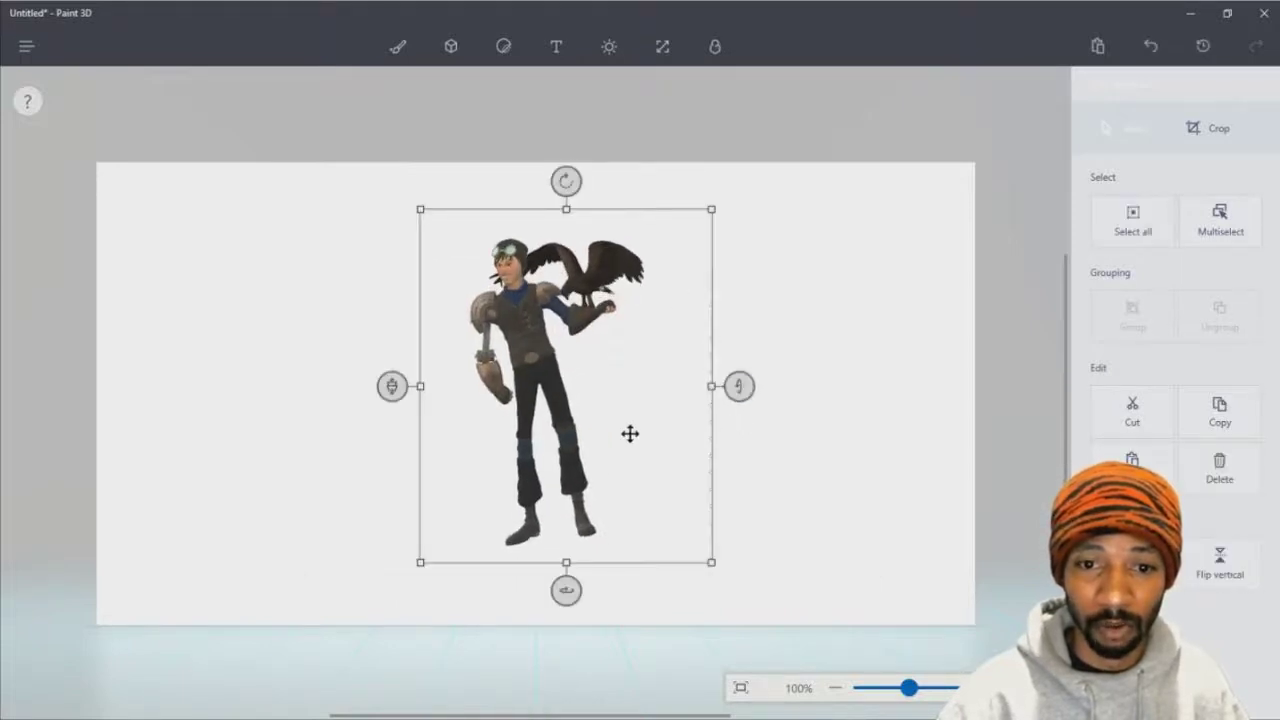
pyautogui.moveTo(566, 200); pyautogui.dragTo(606, 186)
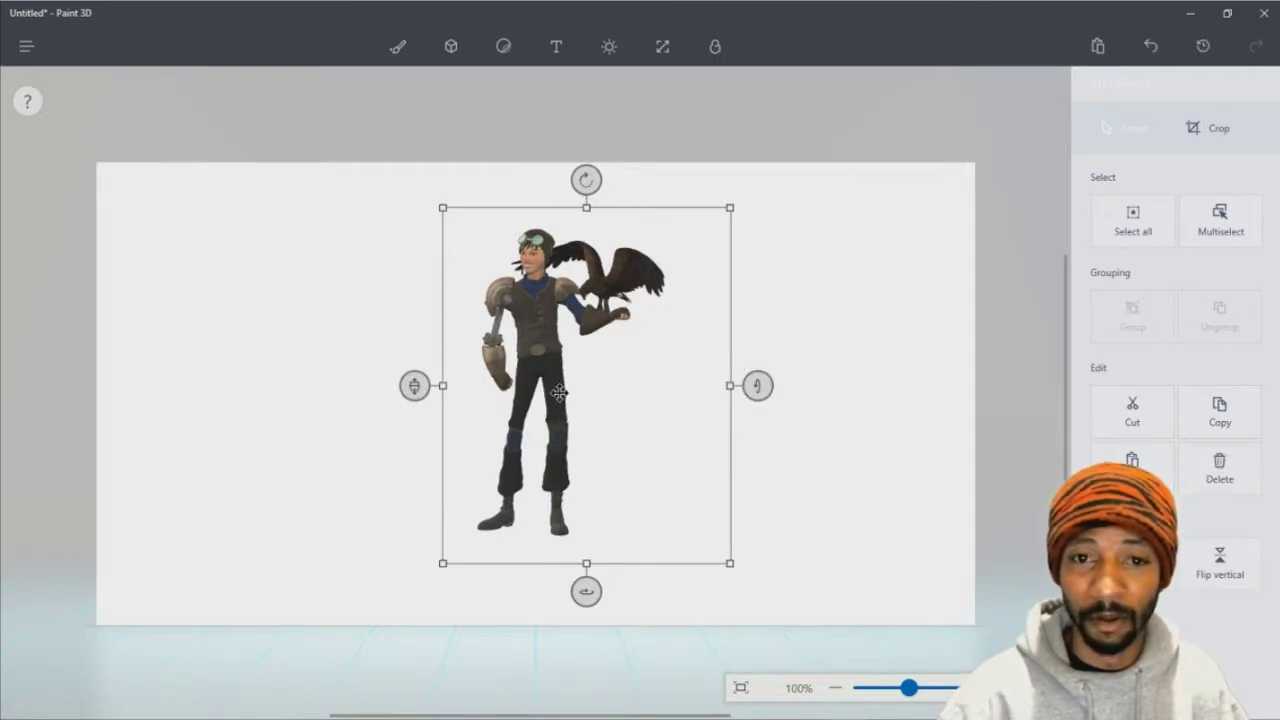
# Step: Switch to Remix 3D in Firefox and examine the Steampunk Hero with Hawk page and its 3D preview from several angles
pyautogui.moveTo(461, 709)
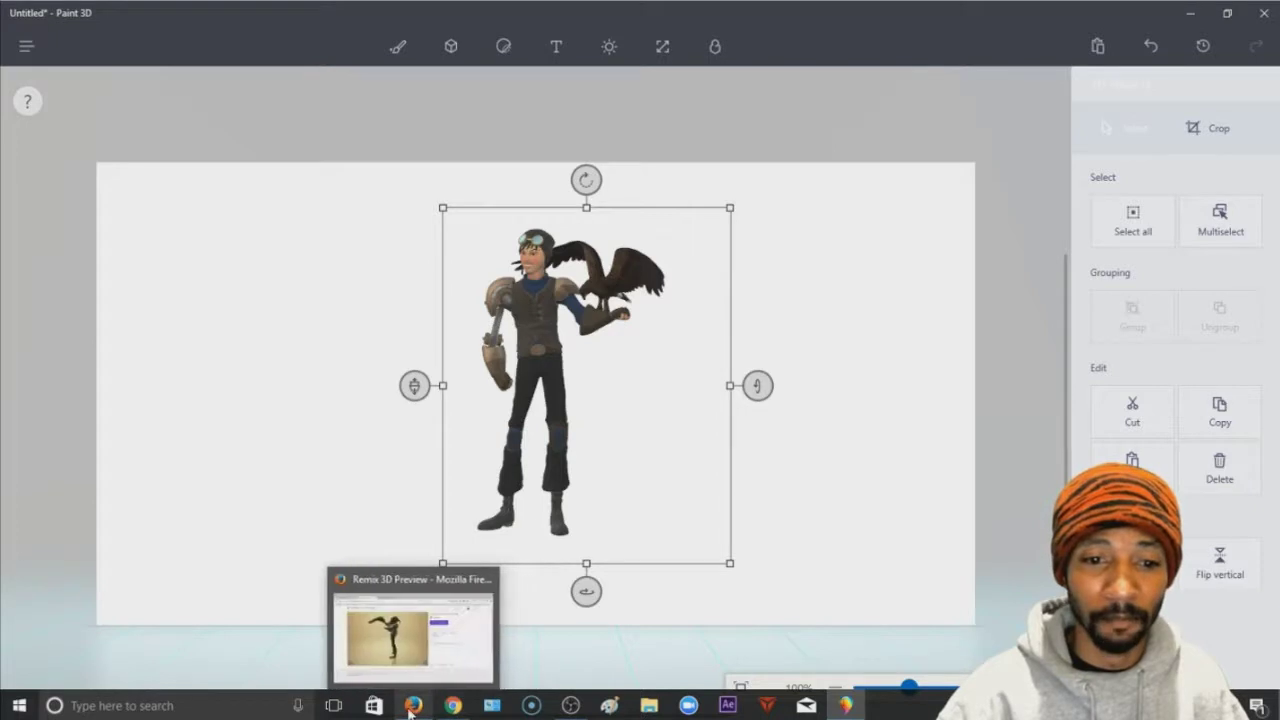
pyautogui.click(412, 706)
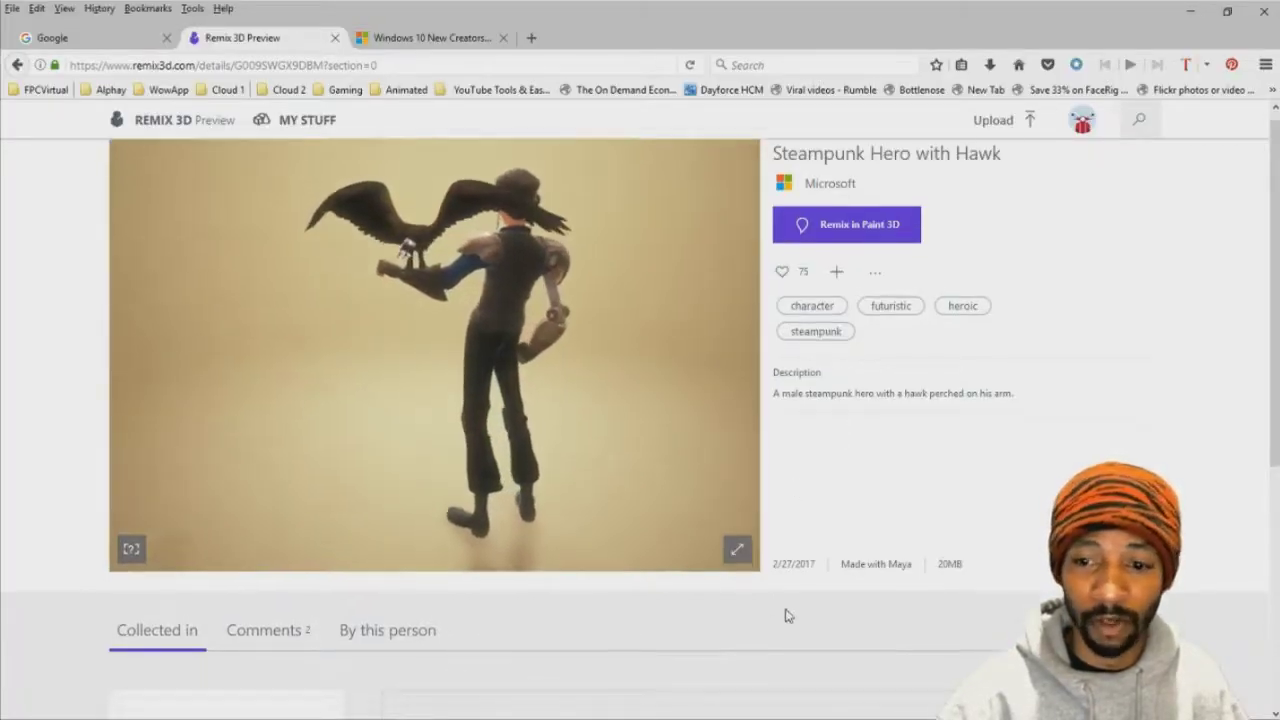
pyautogui.scroll(-4, 786, 611)
pyautogui.scroll(-1, 470, 560)
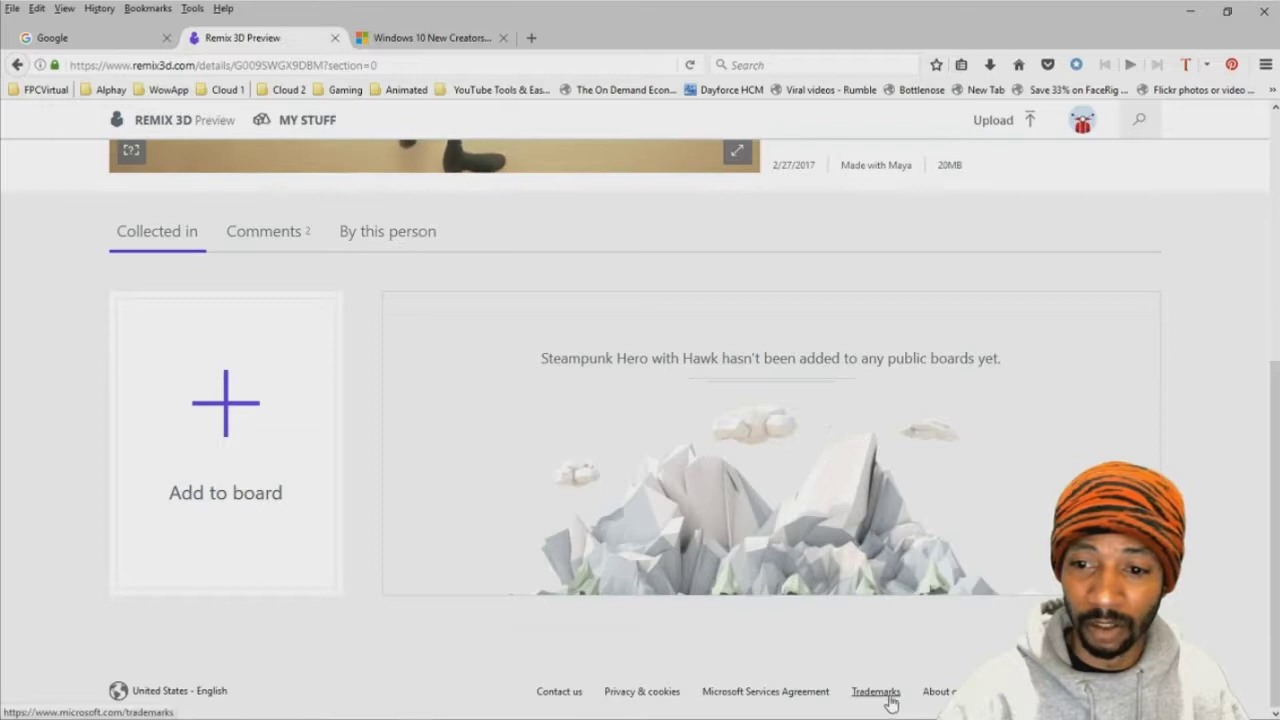
pyautogui.scroll(4, 594, 491)
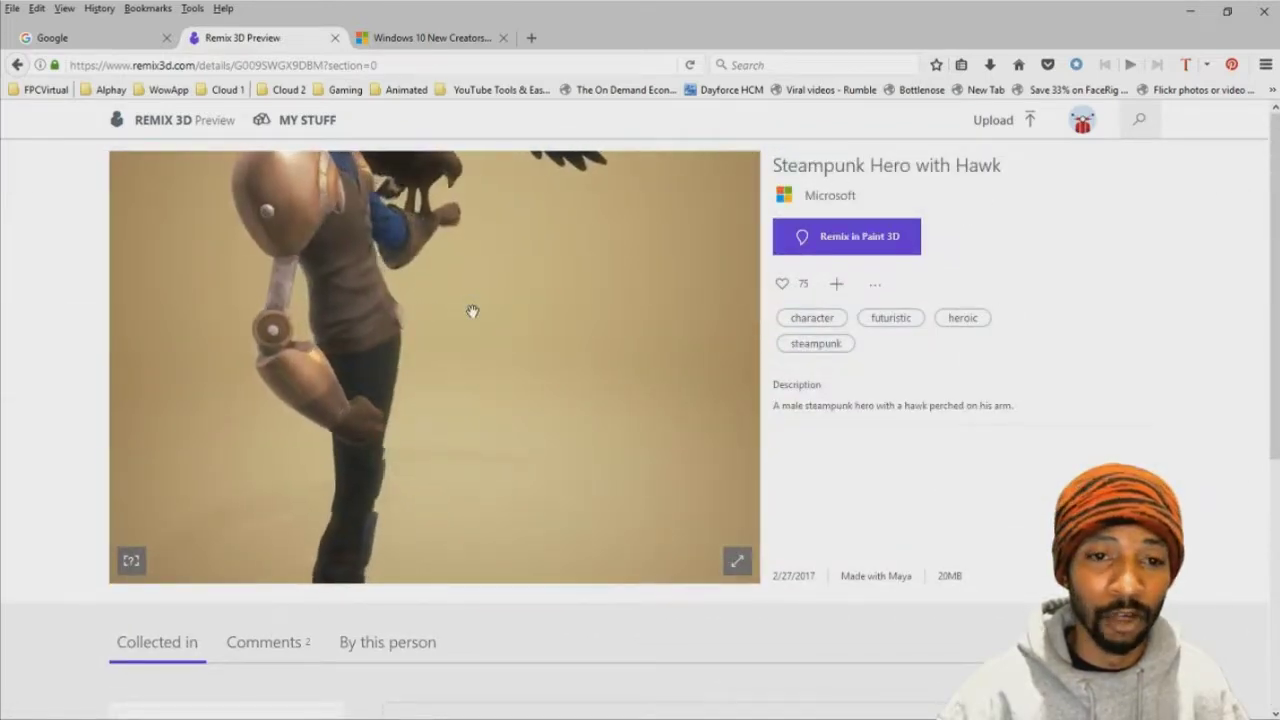
pyautogui.moveTo(462, 326); pyautogui.dragTo(429, 382)
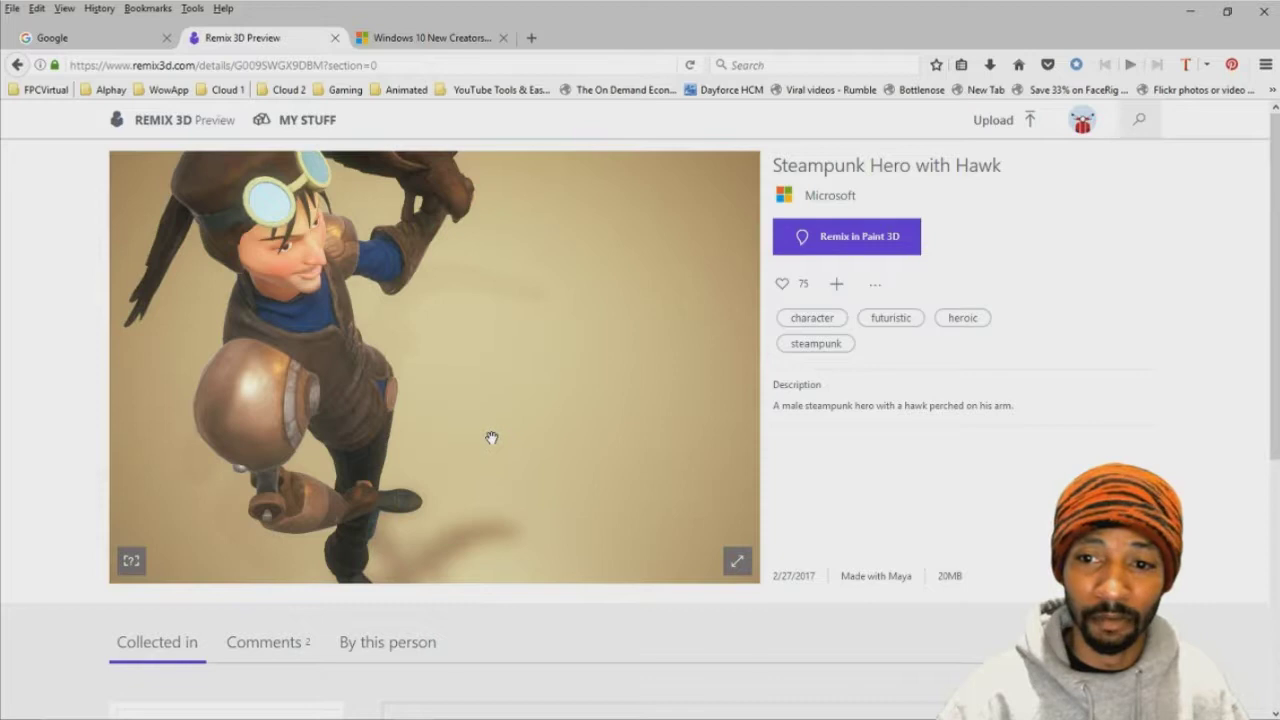
pyautogui.moveTo(420, 414); pyautogui.dragTo(660, 320)
pyautogui.moveTo(380, 314); pyautogui.dragTo(467, 345)
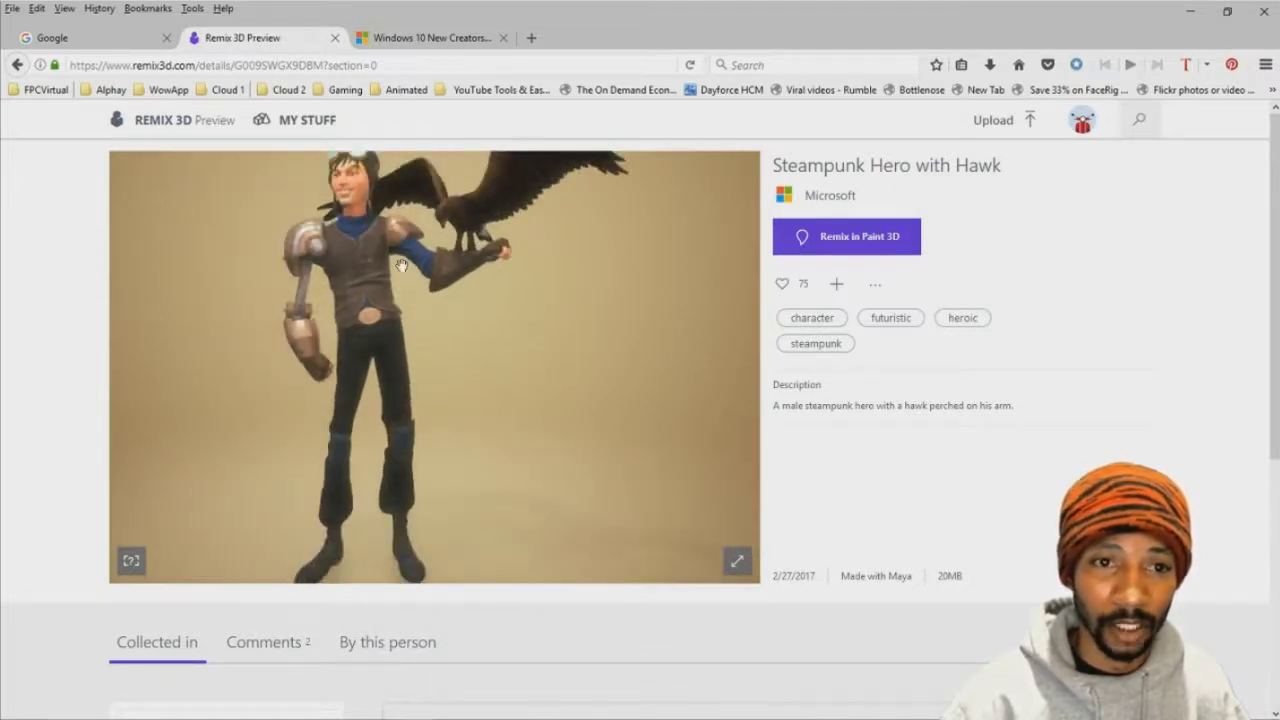
pyautogui.moveTo(401, 265); pyautogui.dragTo(414, 329)
pyautogui.moveTo(378, 262); pyautogui.dragTo(500, 374)
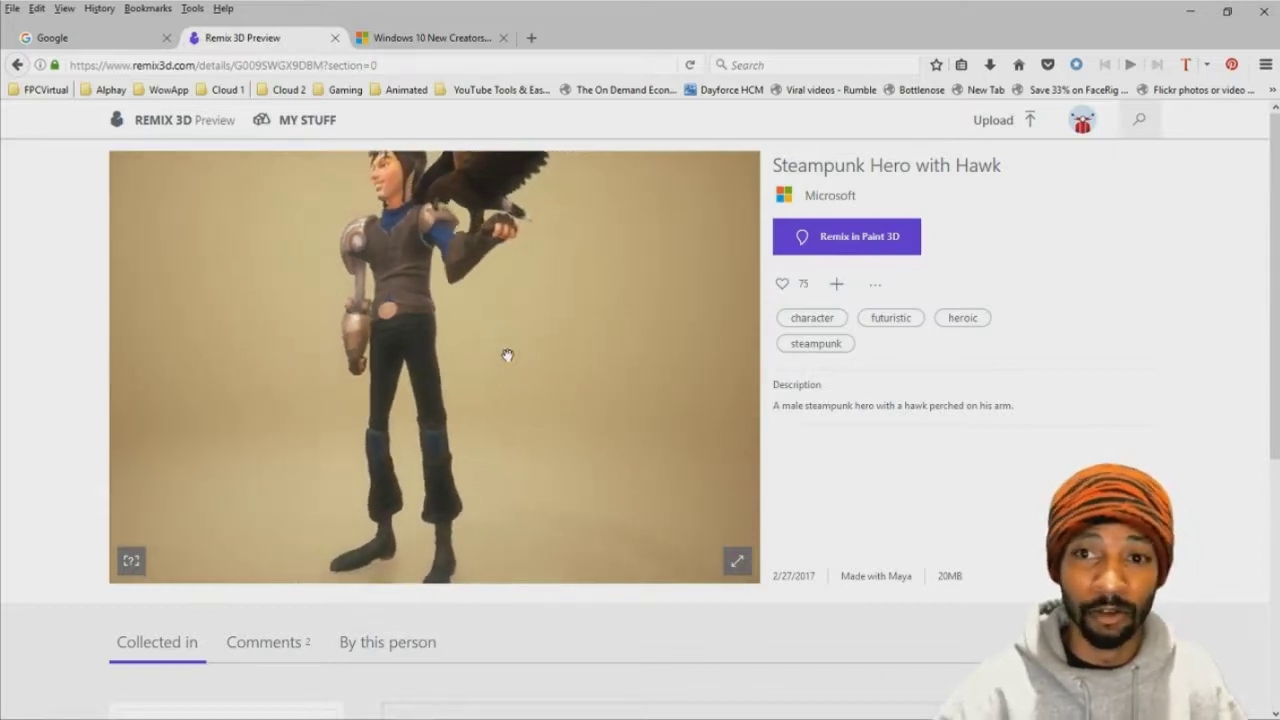
# Step: Open Microsoft's creator page from the model details and browse its published models as far as the Superhero Action Figure
pyautogui.click(806, 197)
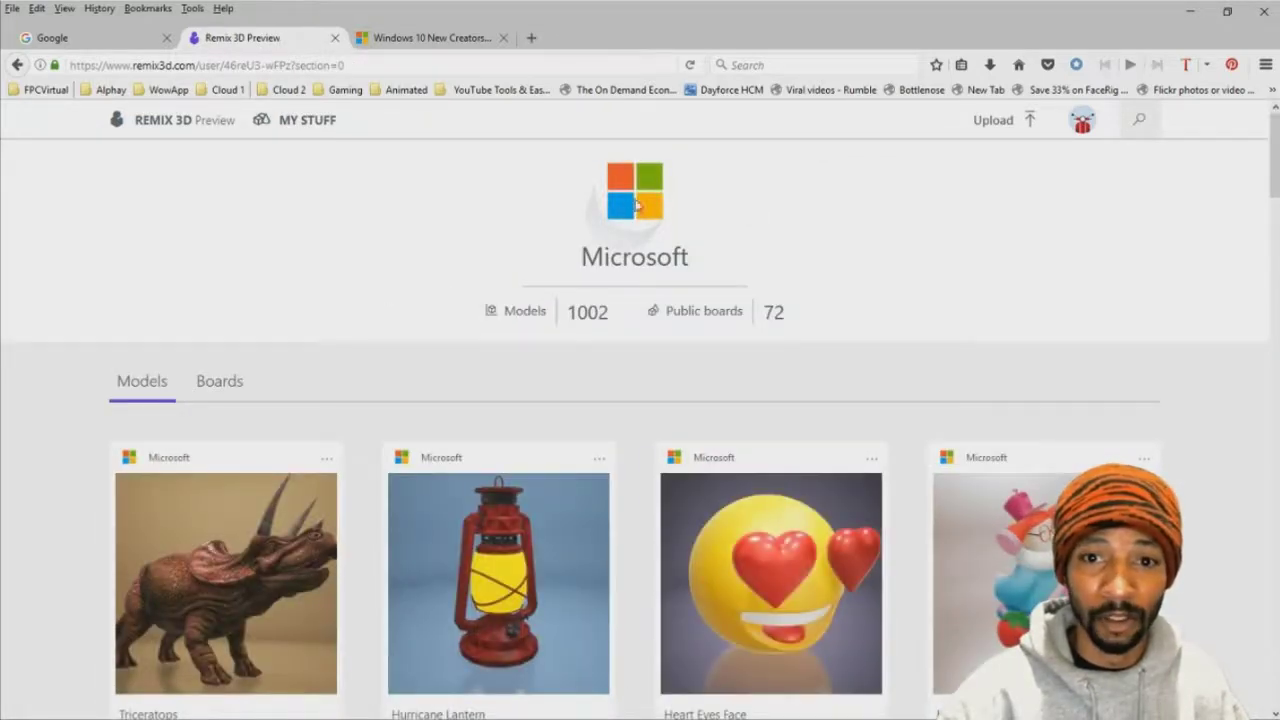
pyautogui.scroll(-3, 510, 390)
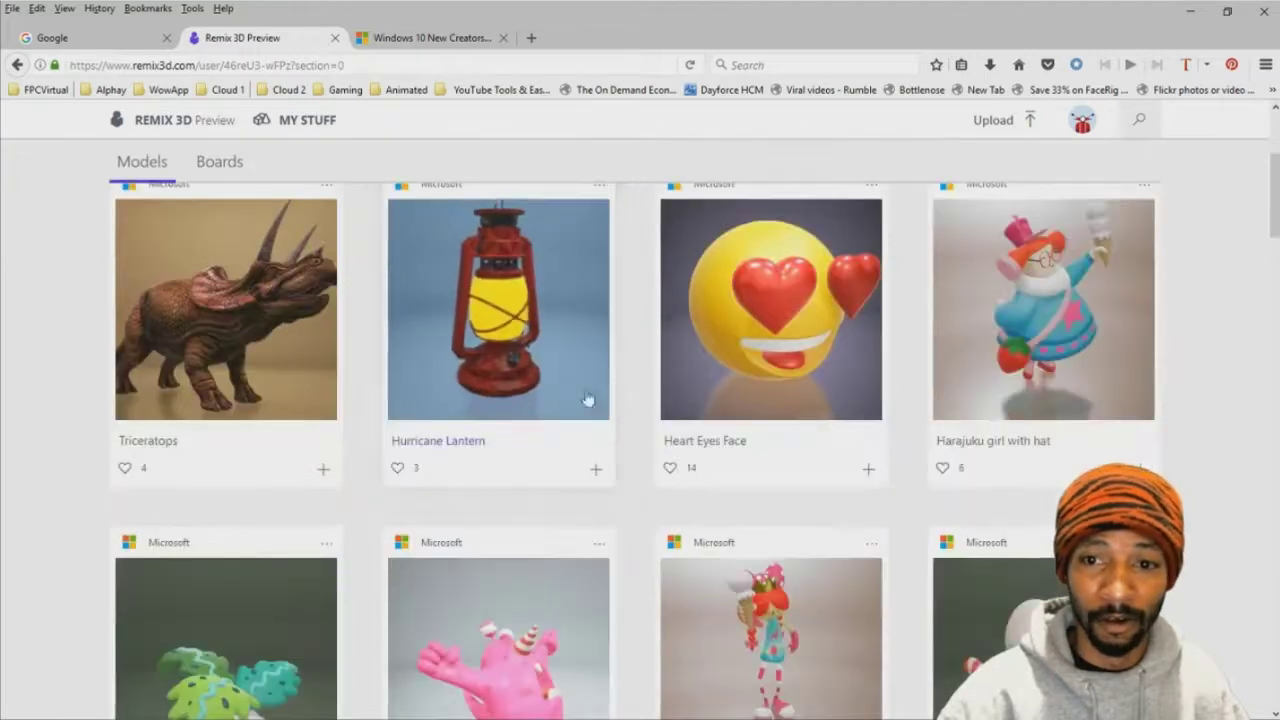
pyautogui.scroll(-6, 571, 386)
pyautogui.scroll(-7, 691, 391)
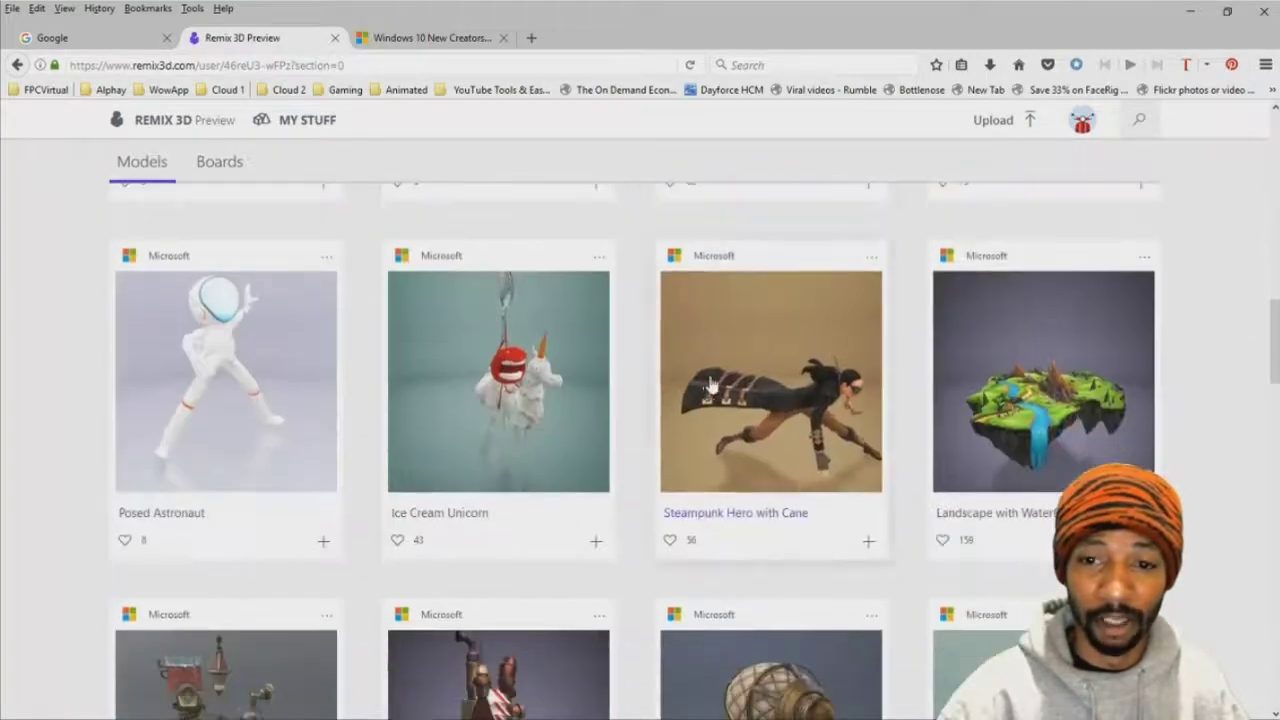
pyautogui.scroll(-4, 680, 400)
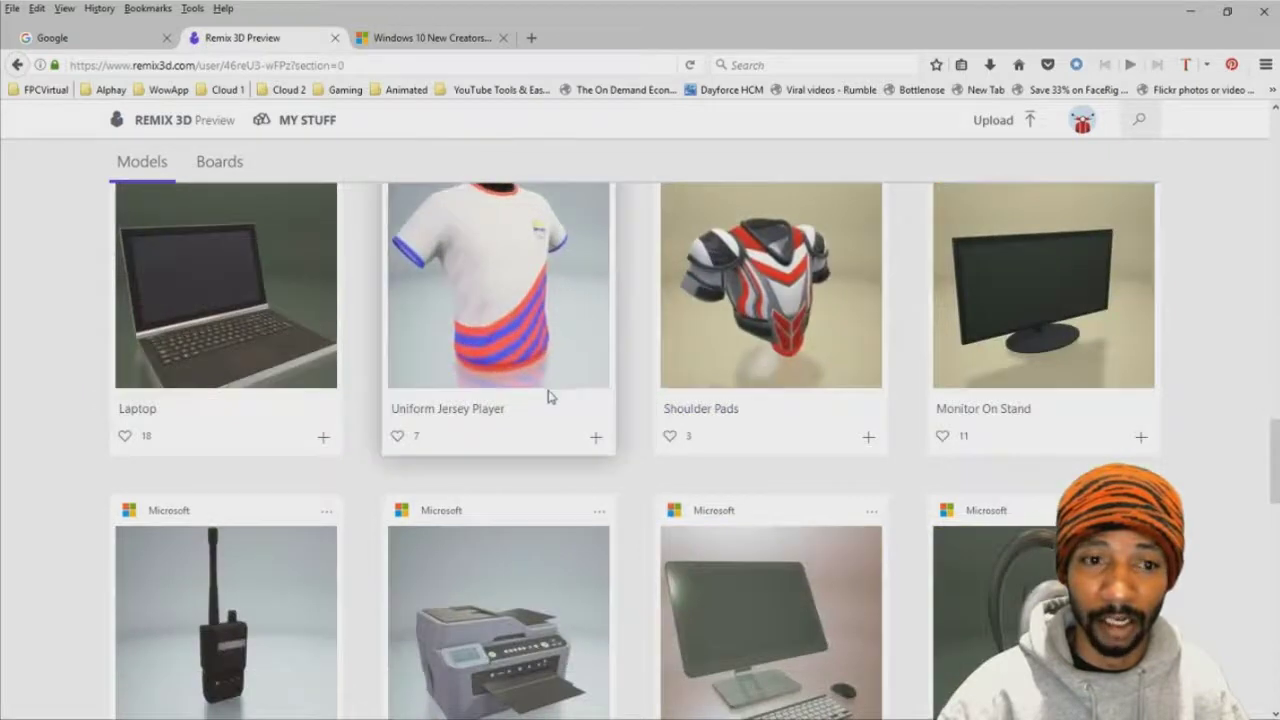
pyautogui.scroll(-4, 690, 491)
pyautogui.scroll(-5, 640, 480)
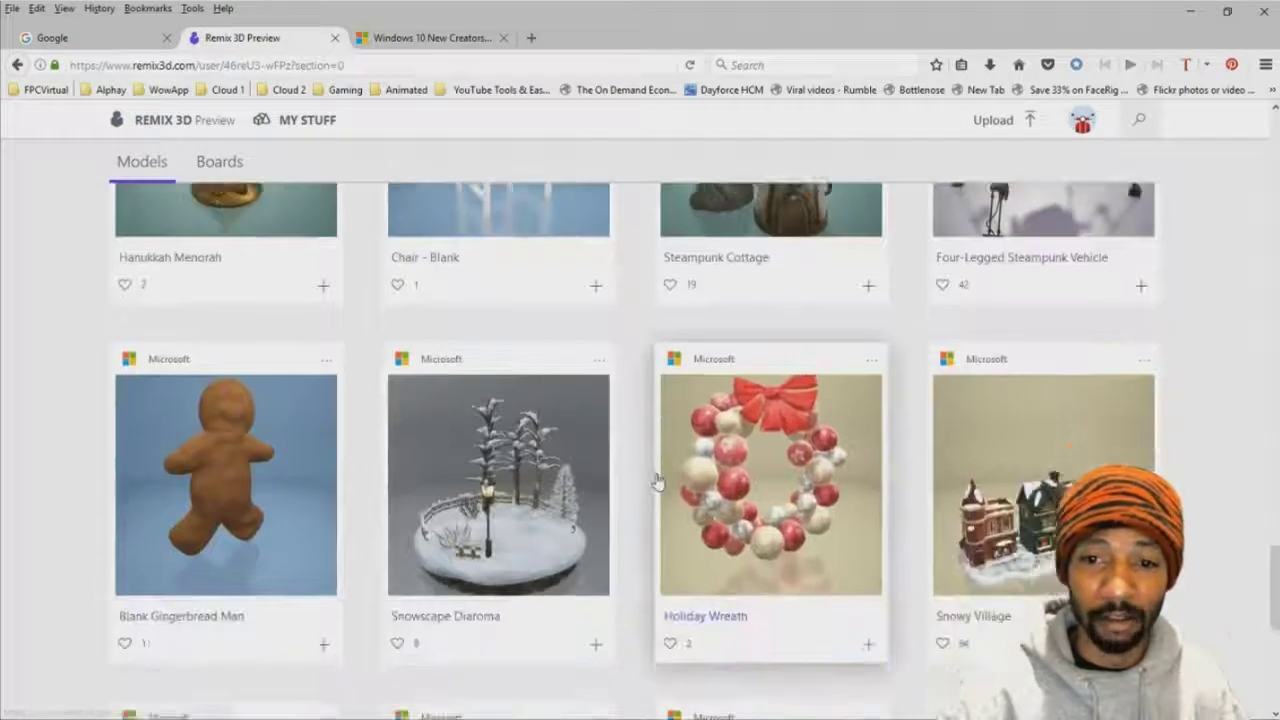
pyautogui.scroll(-4, 640, 450)
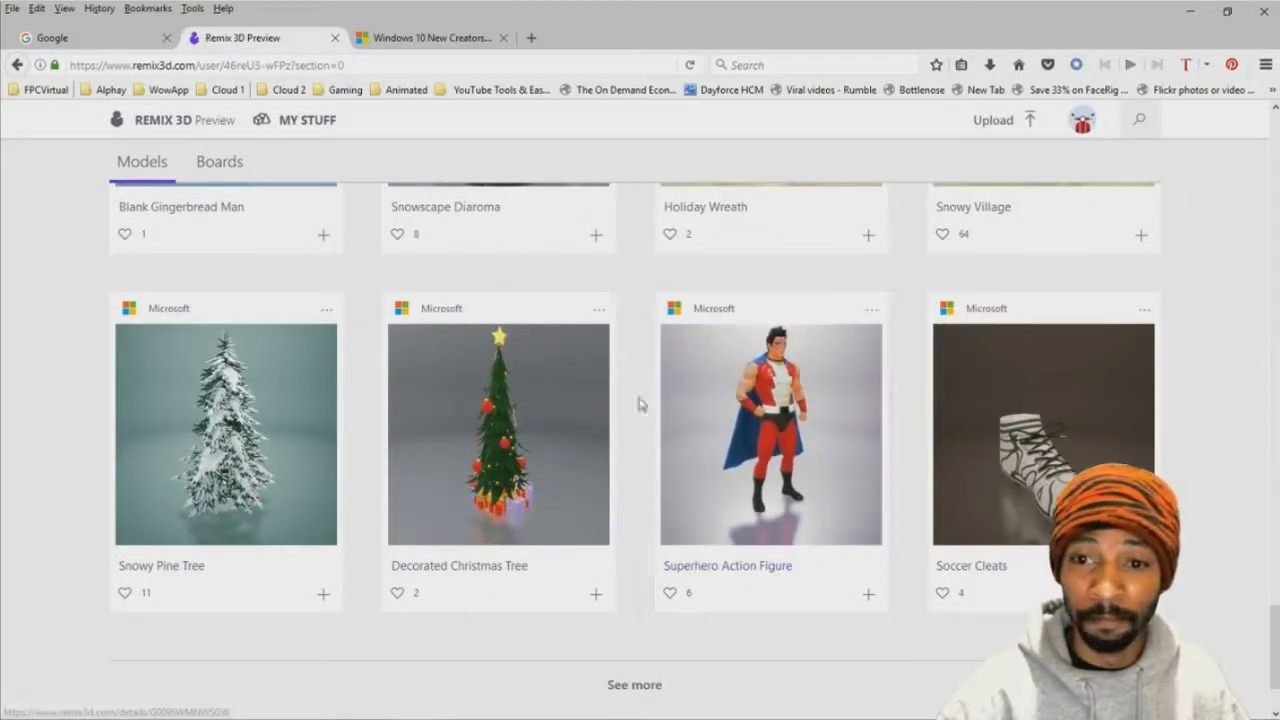
# Step: Open the Superhero Action Figure model's details and send it to Paint 3D for remixing
pyautogui.click(780, 410)
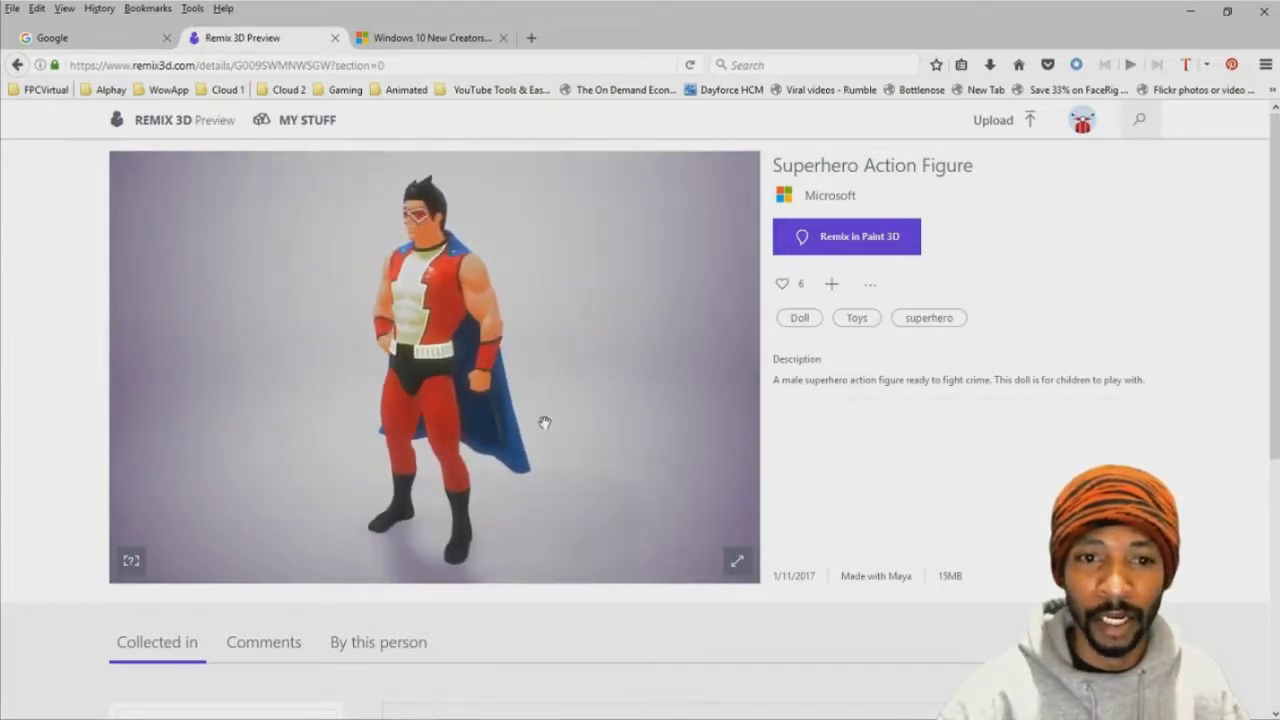
pyautogui.click(905, 250)
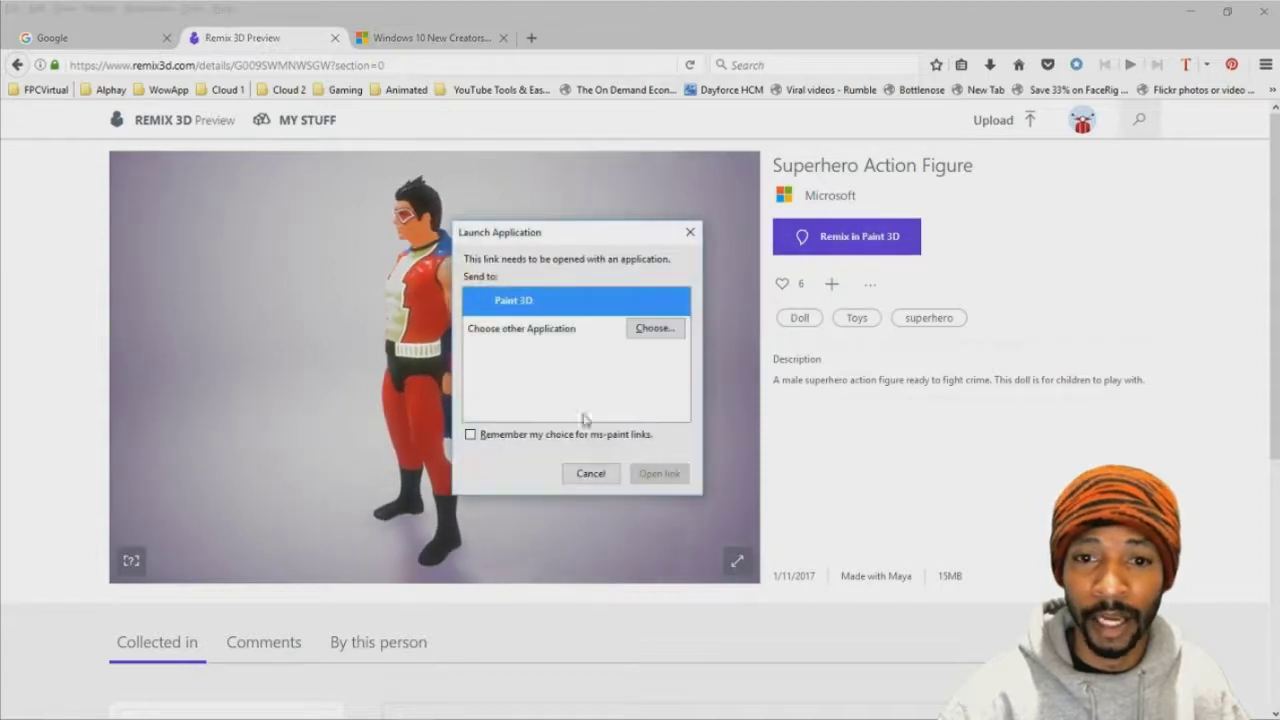
pyautogui.click(660, 474)
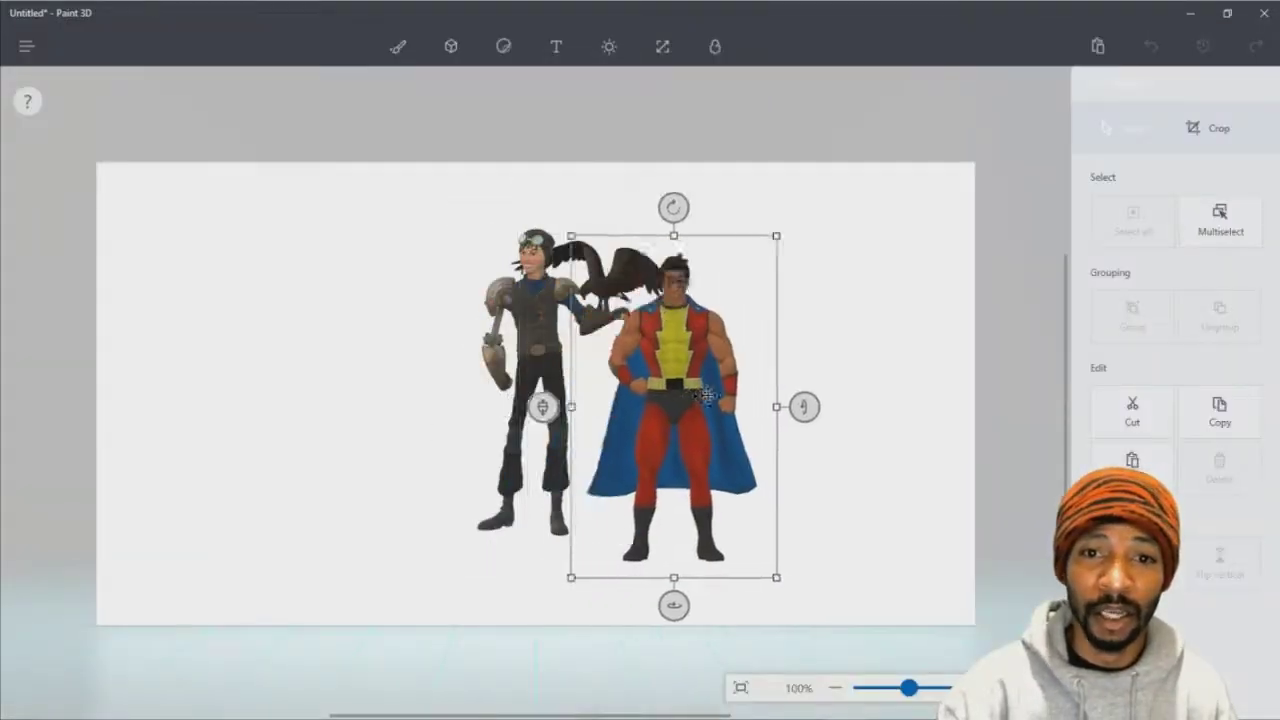
# Step: Separate the overlapping figures, placing the steampunk hero on the canvas's left side and the superhero right of centre
pyautogui.moveTo(707, 396); pyautogui.dragTo(801, 396)
pyautogui.moveTo(550, 320); pyautogui.dragTo(345, 301)
pyautogui.click(778, 339)
pyautogui.moveTo(778, 339); pyautogui.dragTo(681, 339)
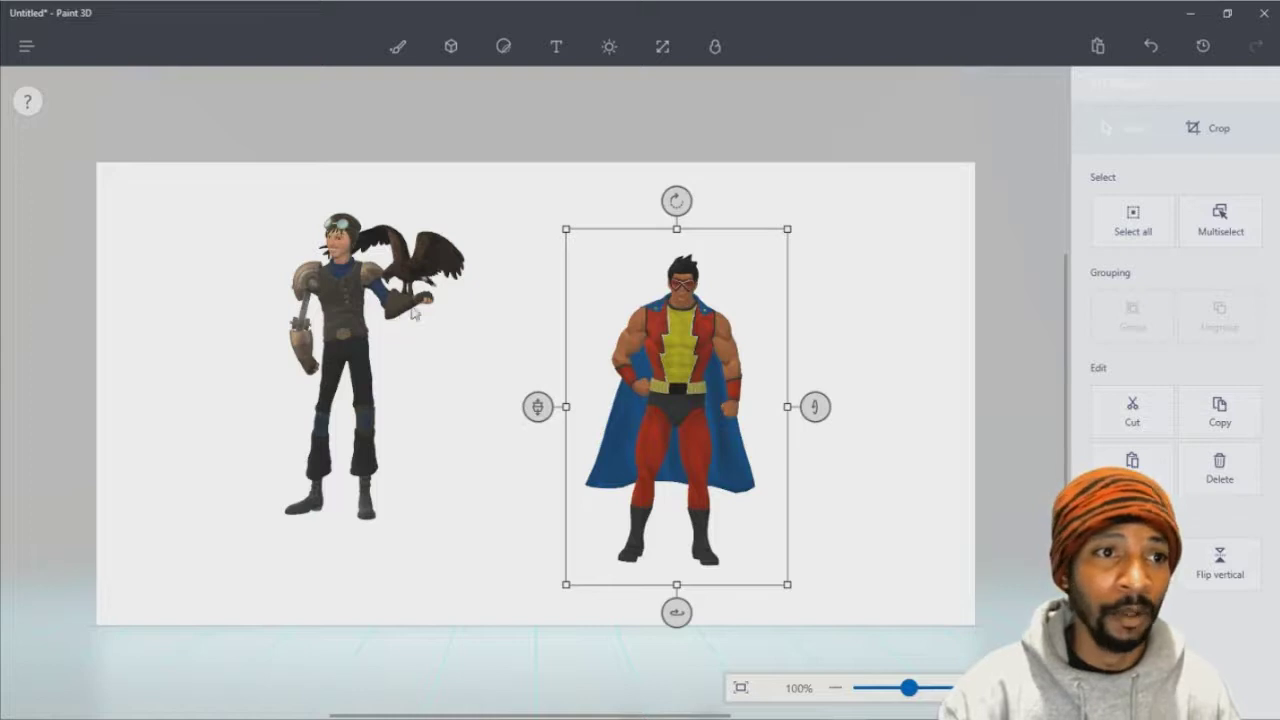
# Step: Enlarge the superhero to nearly the full canvas height and move him slightly right and up
pyautogui.click(26, 46)
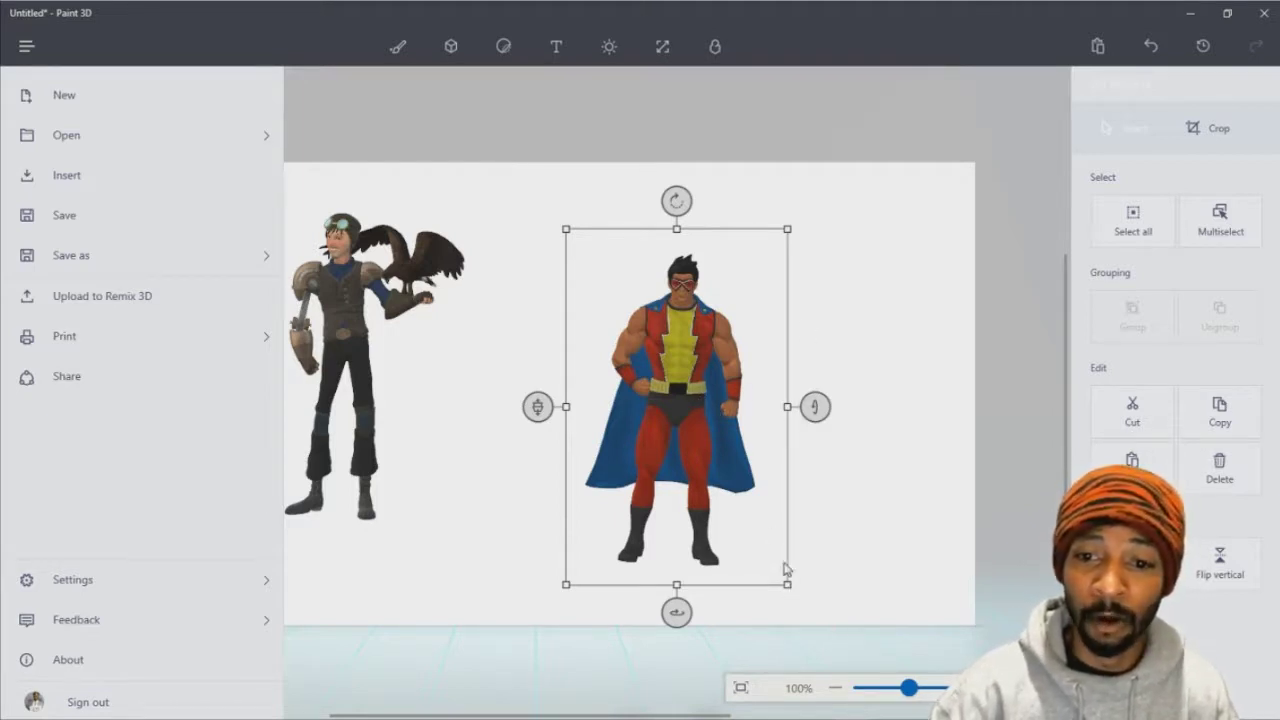
pyautogui.click(770, 512)
pyautogui.moveTo(788, 588); pyautogui.dragTo(866, 640)
pyautogui.moveTo(786, 499); pyautogui.dragTo(801, 415)
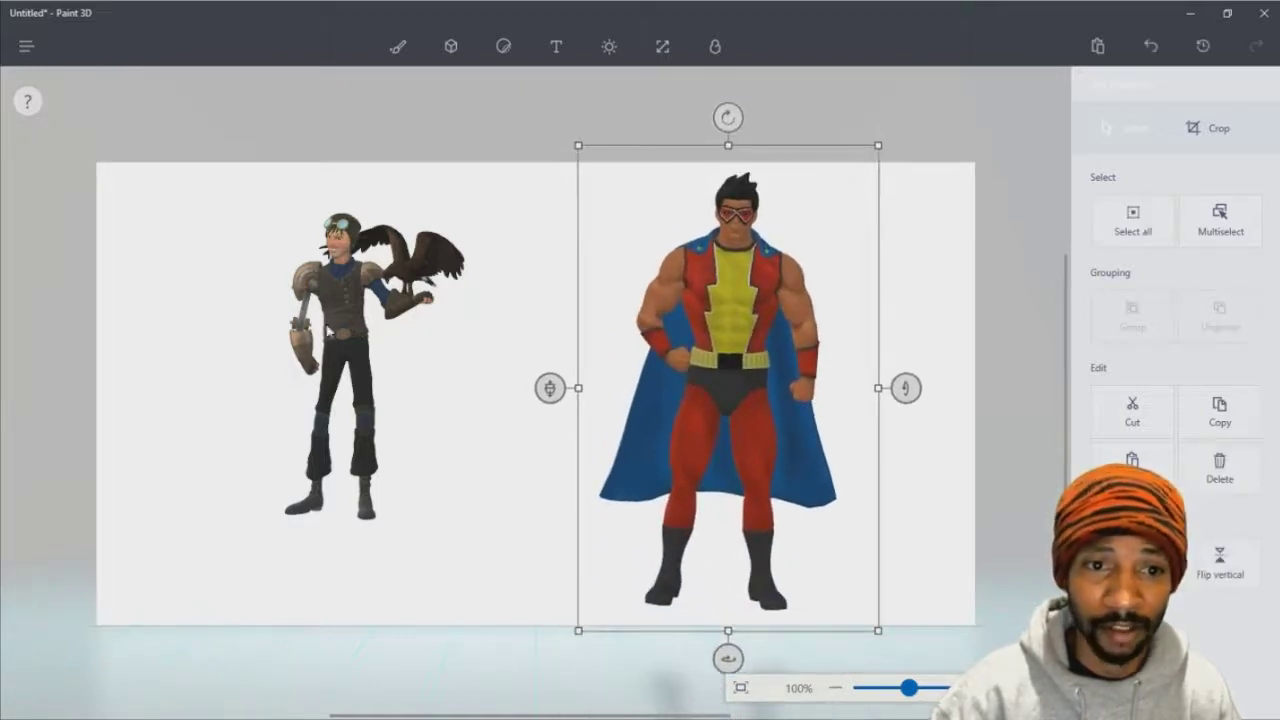
# Step: Enlarge the steampunk hero to about the superhero's height and position him on the left half of the canvas
pyautogui.click(354, 326)
pyautogui.moveTo(535, 550); pyautogui.dragTo(594, 620)
pyautogui.moveTo(511, 491); pyautogui.dragTo(356, 431)
pyautogui.moveTo(452, 573); pyautogui.dragTo(520, 632)
pyautogui.moveTo(423, 500); pyautogui.dragTo(463, 423)
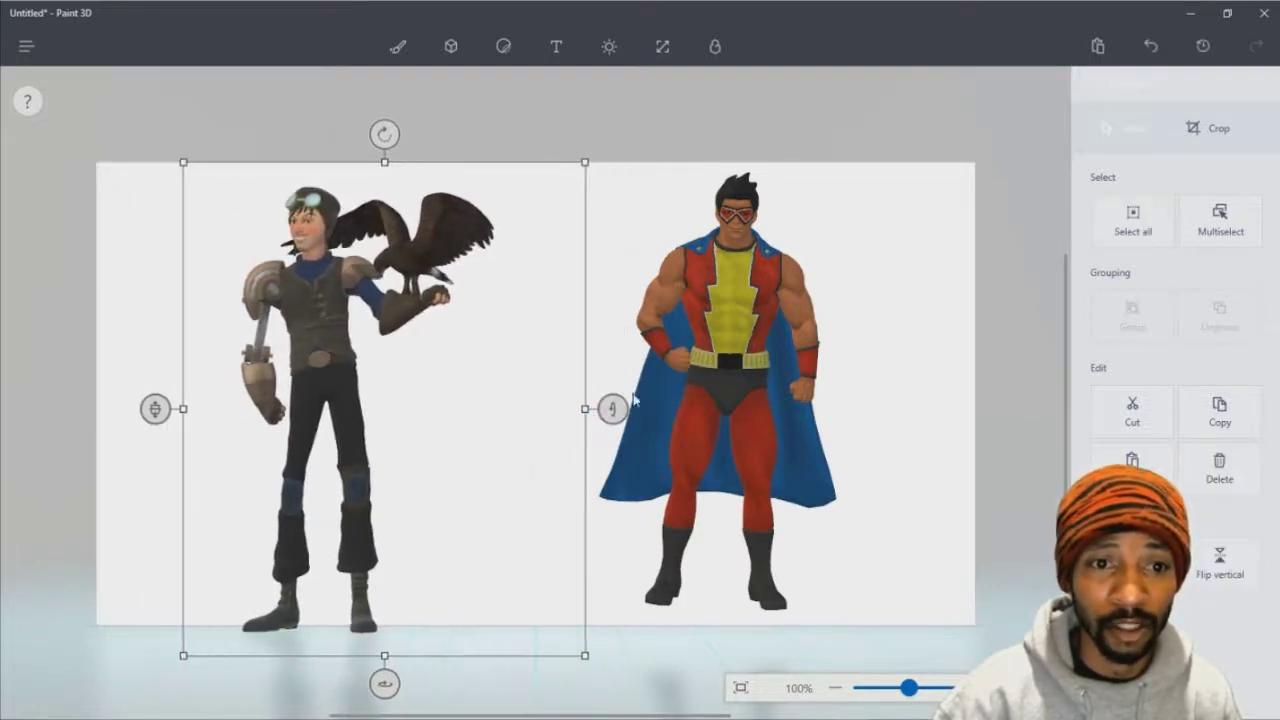
pyautogui.click(745, 321)
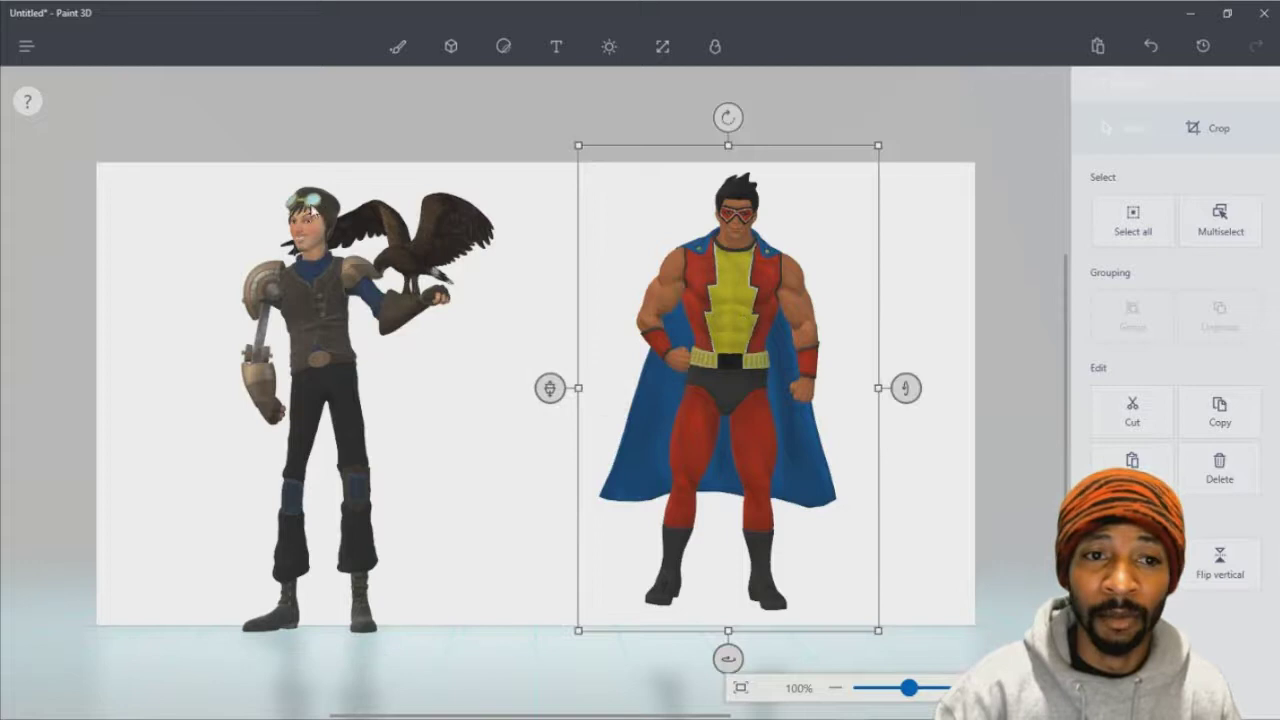
pyautogui.moveTo(343, 453); pyautogui.dragTo(391, 506)
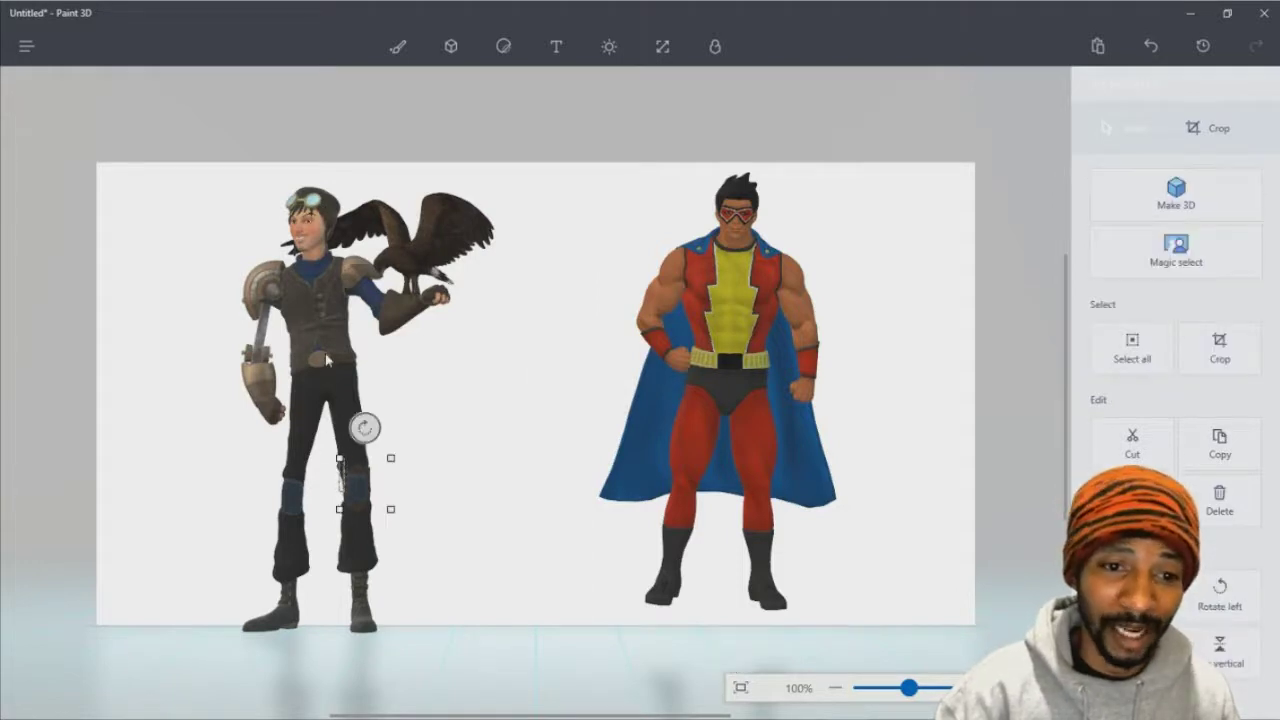
pyautogui.click(435, 374)
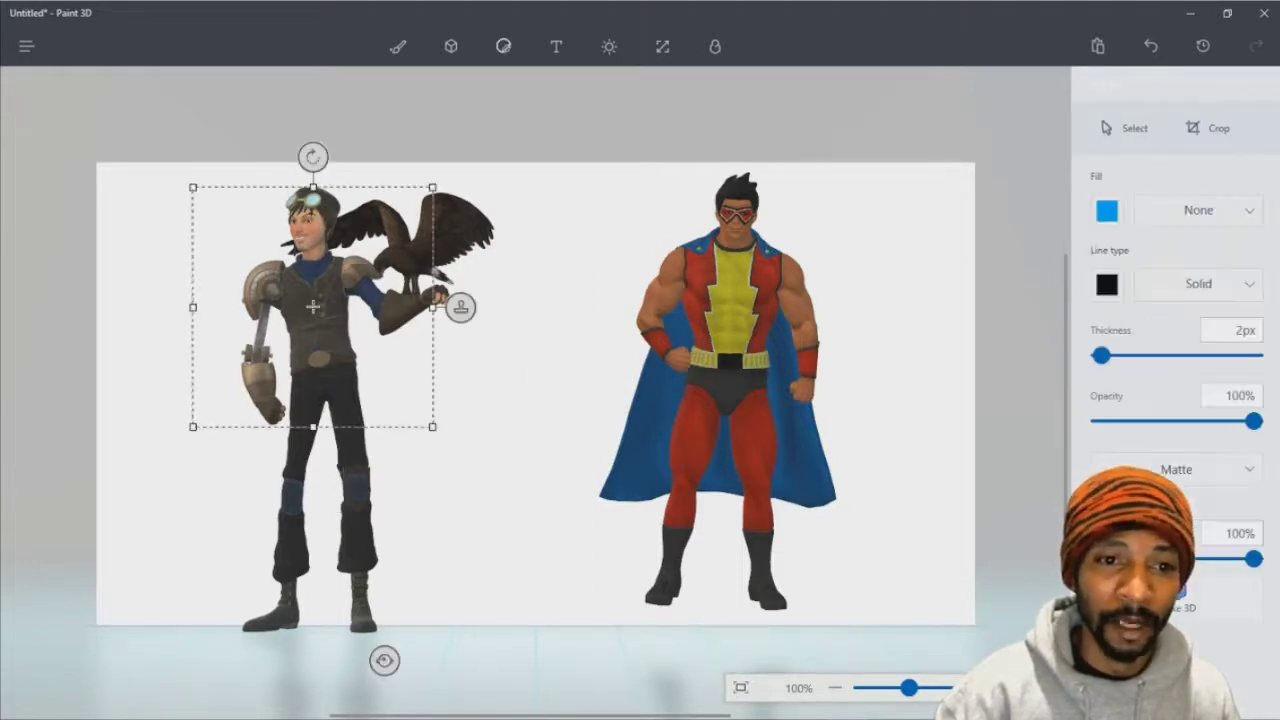
pyautogui.moveTo(386, 317); pyautogui.dragTo(500, 400)
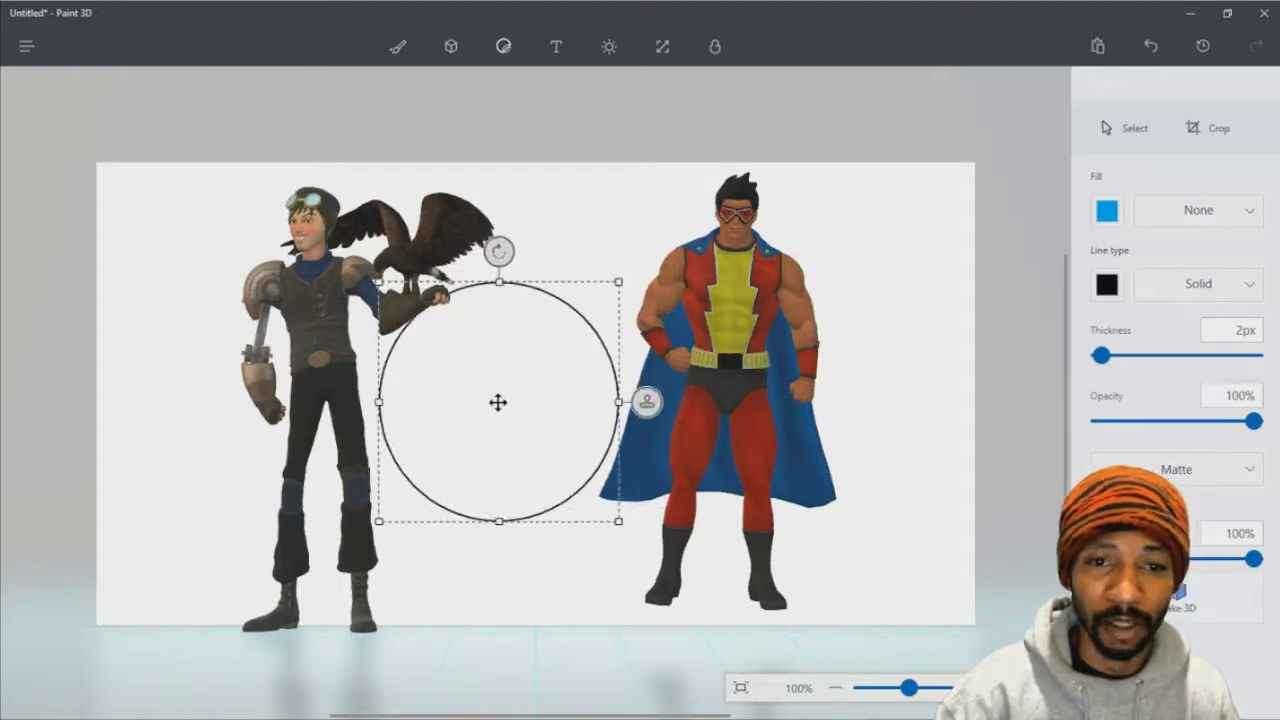
pyautogui.press('Delete')
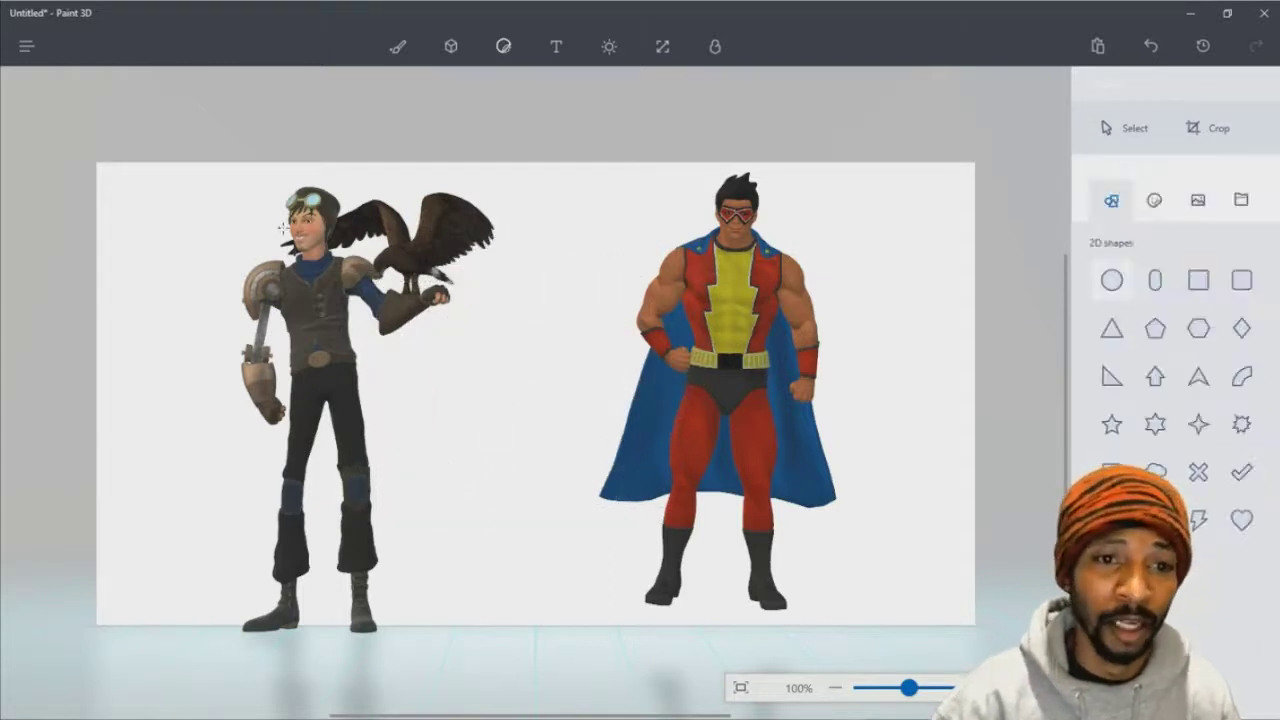
pyautogui.click(326, 263)
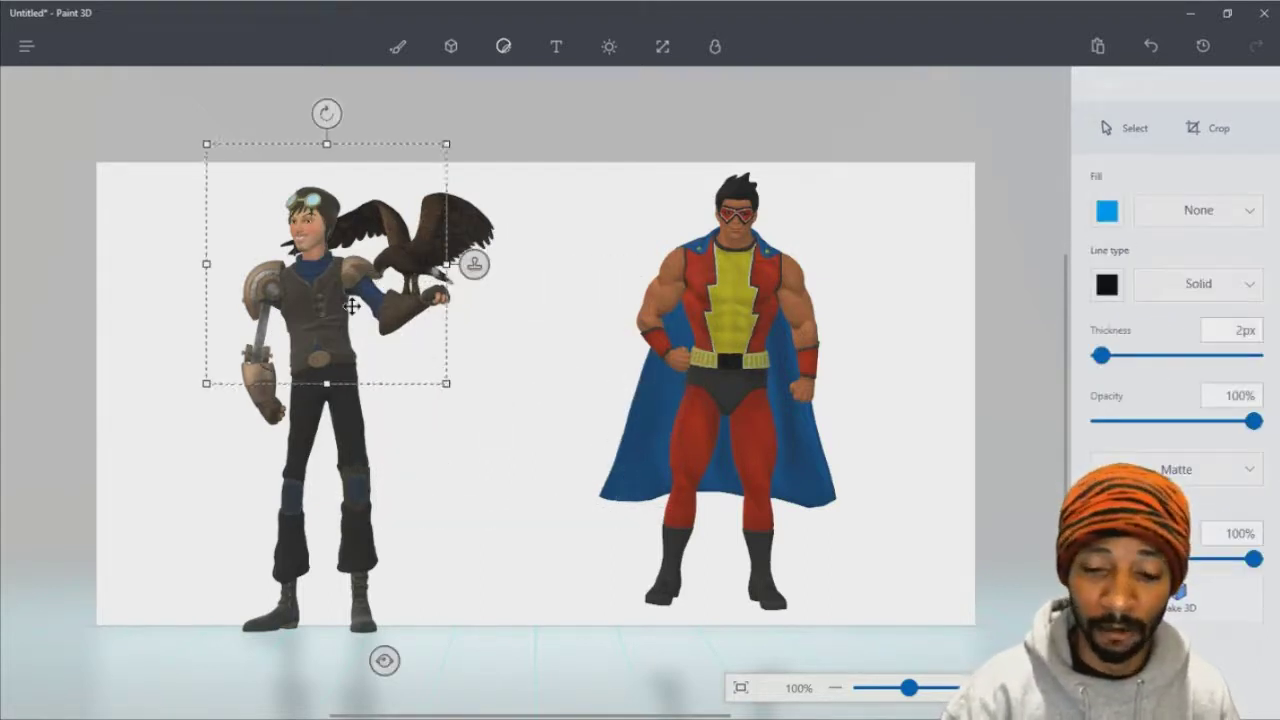
pyautogui.press('Delete')
# Step: Return to object selection and move the steampunk hero slightly right toward the superhero
pyautogui.click(1136, 130)
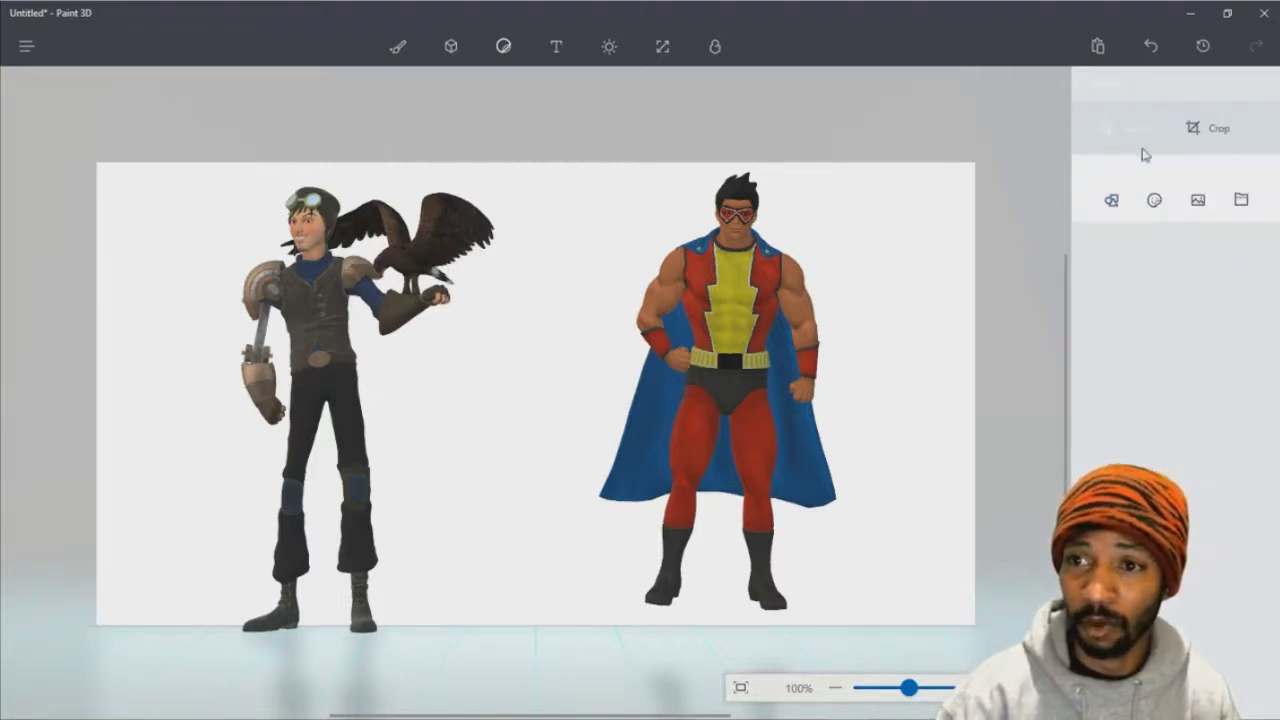
pyautogui.click(323, 283)
pyautogui.moveTo(323, 283)
pyautogui.mouseDown()
pyautogui.moveTo(340, 329)
pyautogui.moveTo(343, 254)
pyautogui.moveTo(337, 281)
pyautogui.mouseUp()
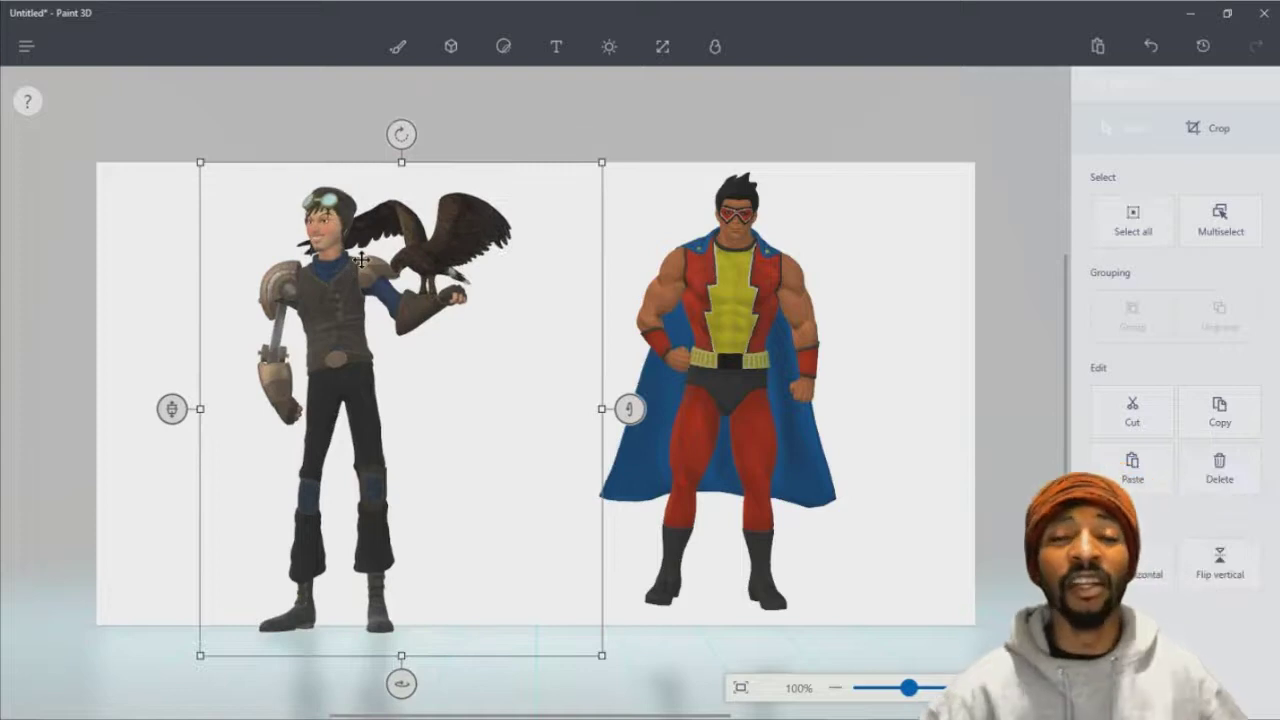